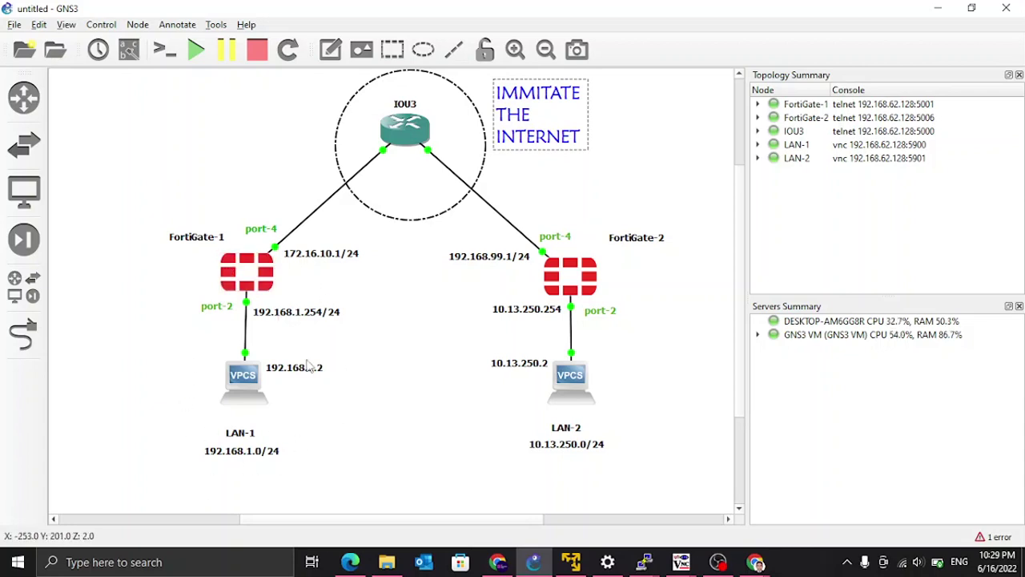
- Open the Interfaces list showing port2 at 192.168.1.254 and port4 at 172.16.10.1
{"action": "key", "text": "alt+Tab"}
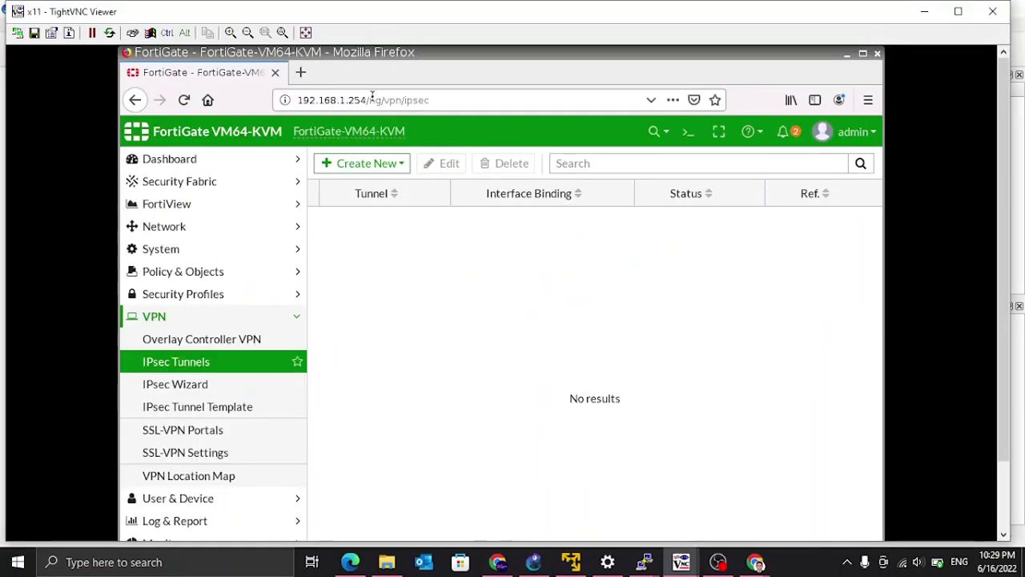
{"action": "left_click", "coordinate": [160, 226]}
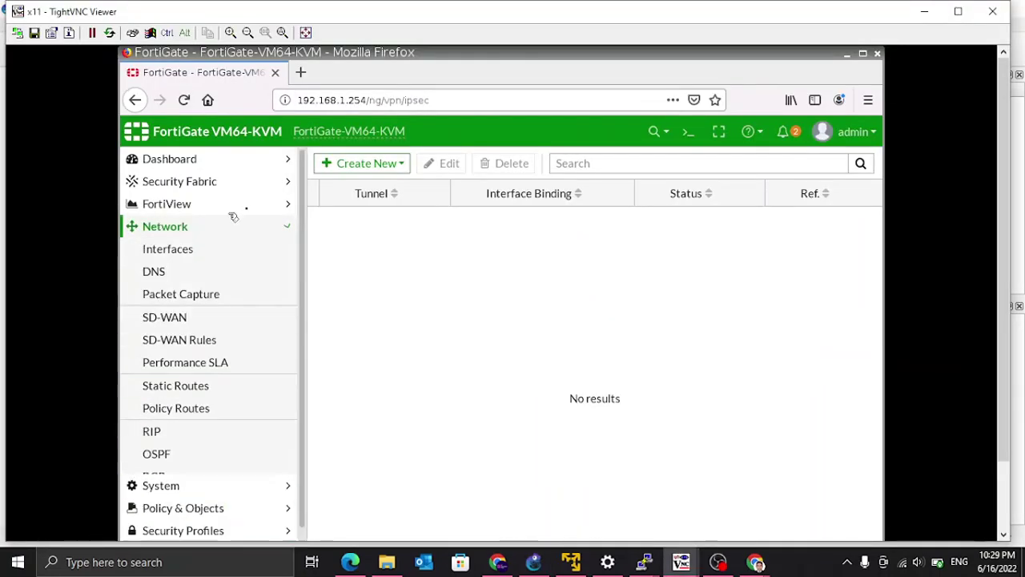
{"action": "left_click", "coordinate": [175, 250]}
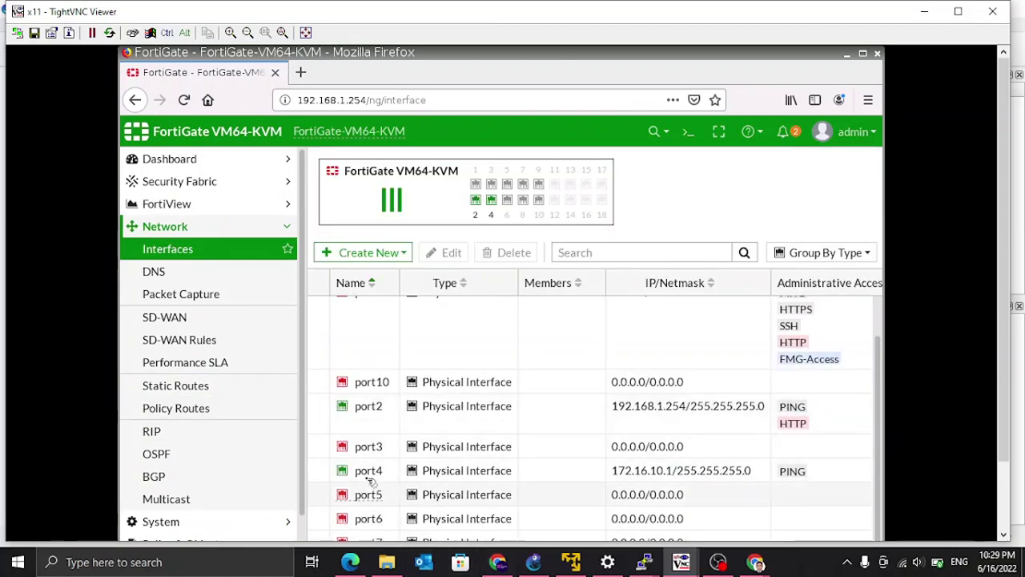
- Compare the interface addresses with the GNS3 topology diagram, then expand the VPN menu
{"action": "key", "text": "alt+Tab"}
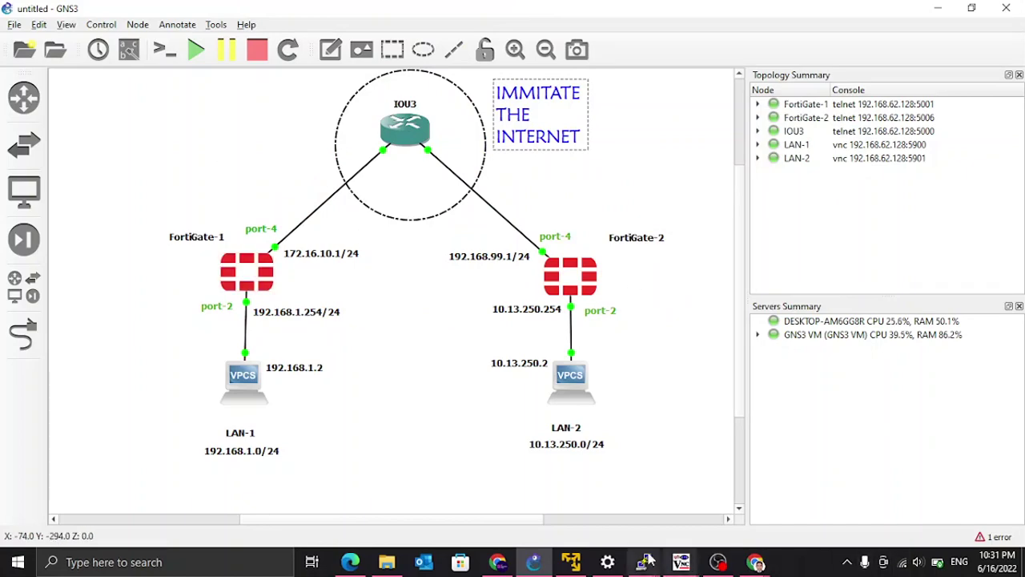
{"action": "left_click", "coordinate": [707, 310]}
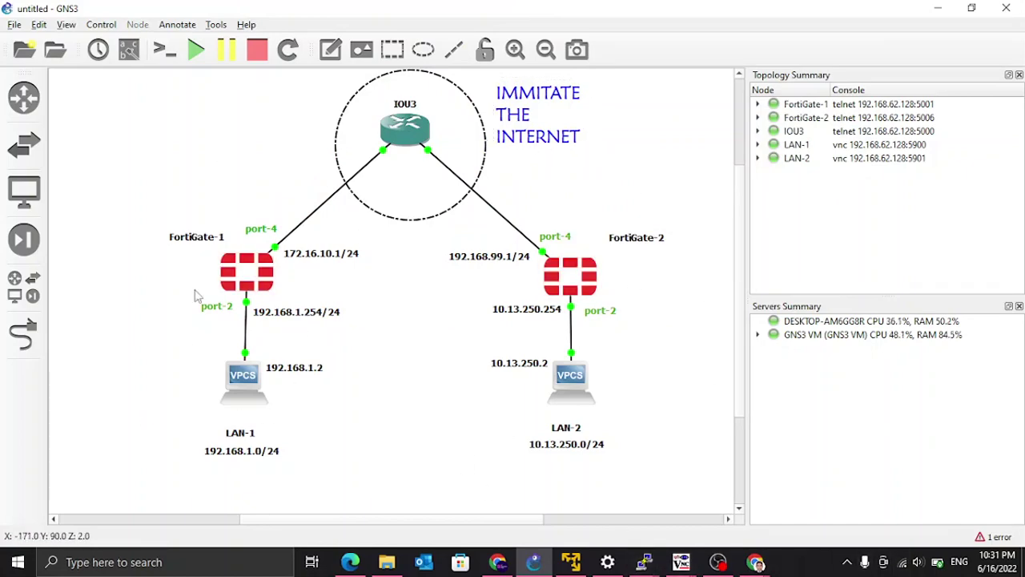
{"action": "left_click", "coordinate": [681, 562]}
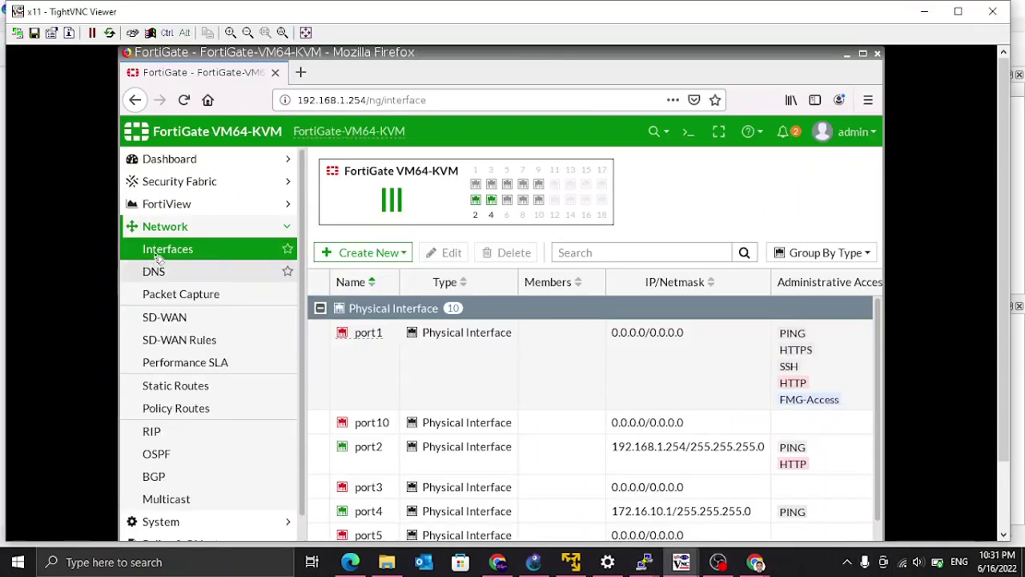
{"action": "left_click", "coordinate": [165, 226]}
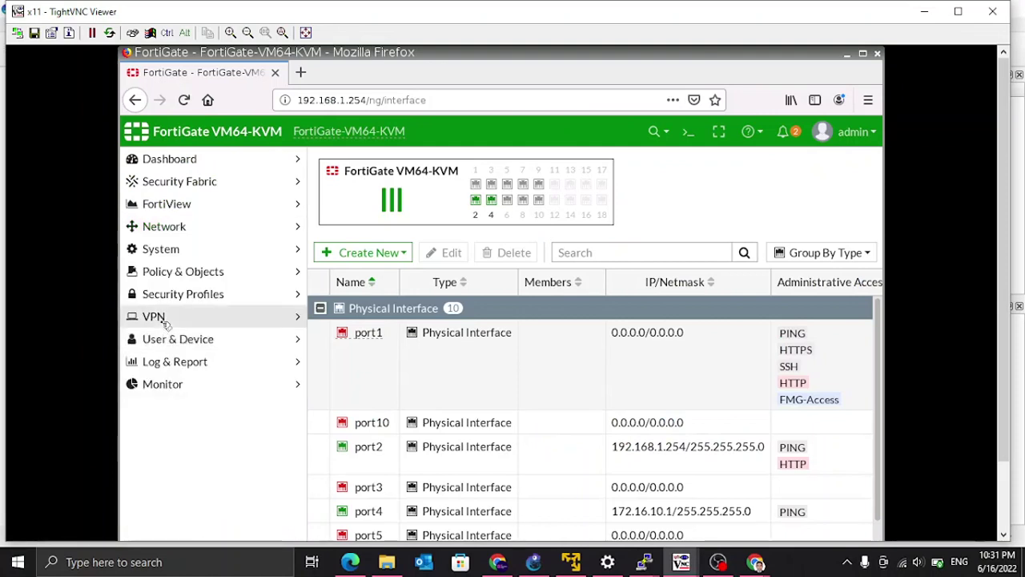
{"action": "left_click", "coordinate": [160, 318]}
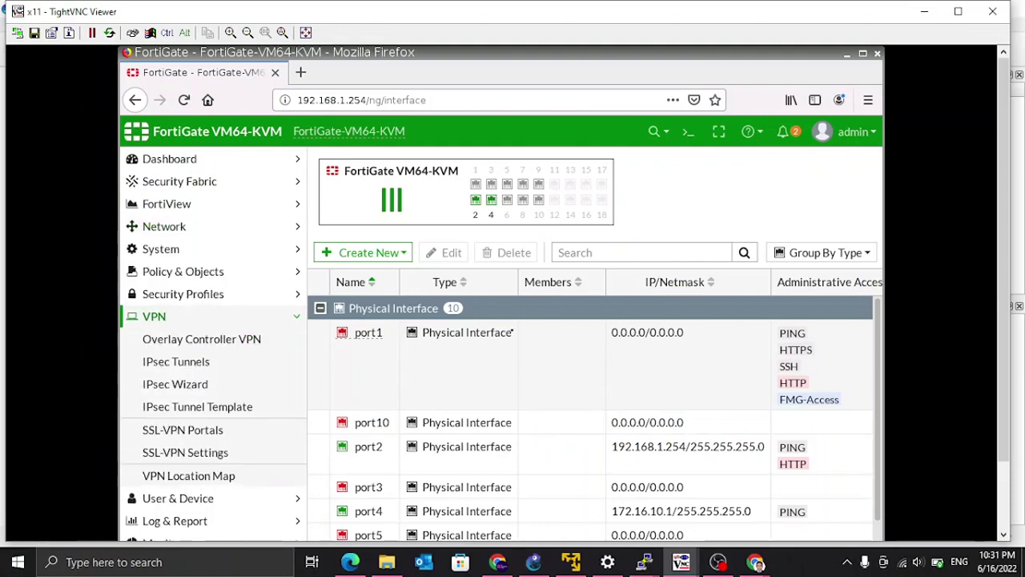
- Launch the IPsec tunnel wizard from IPsec Tunnels and name the tunnel FGt1-to-FGT2
{"action": "left_click", "coordinate": [200, 363]}
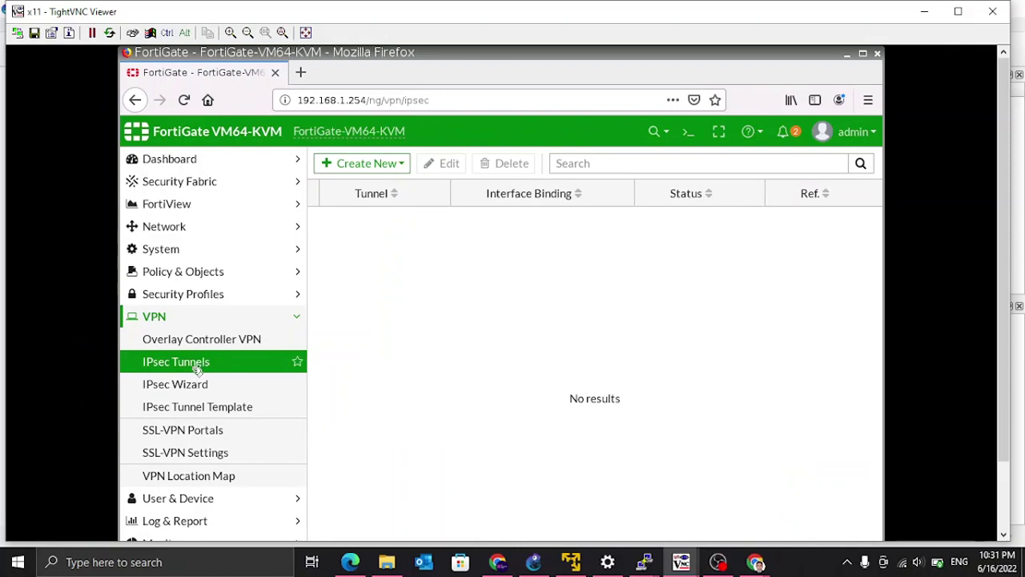
{"action": "left_click", "coordinate": [396, 164]}
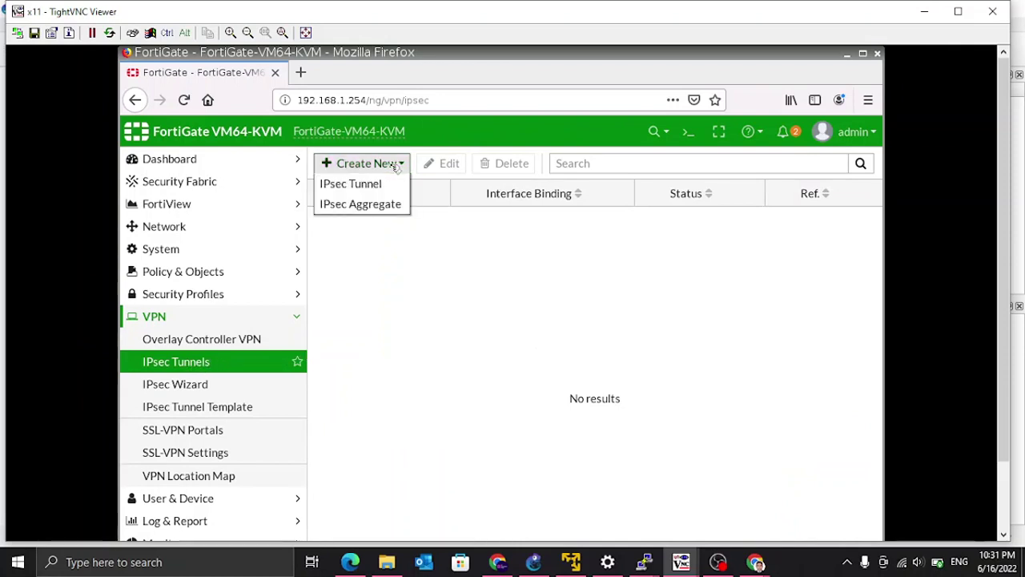
{"action": "left_click", "coordinate": [365, 185]}
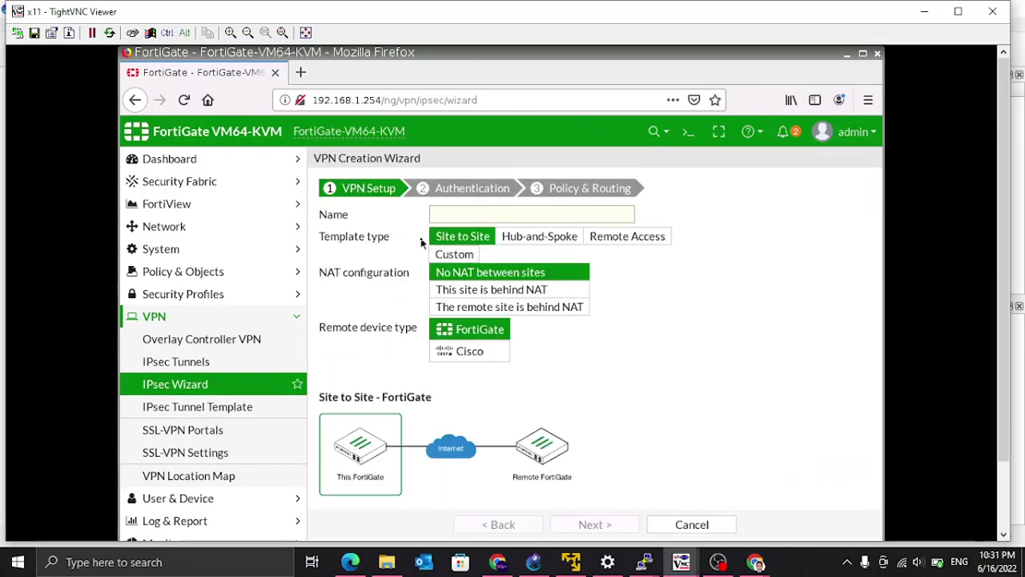
{"action": "left_click", "coordinate": [489, 214]}
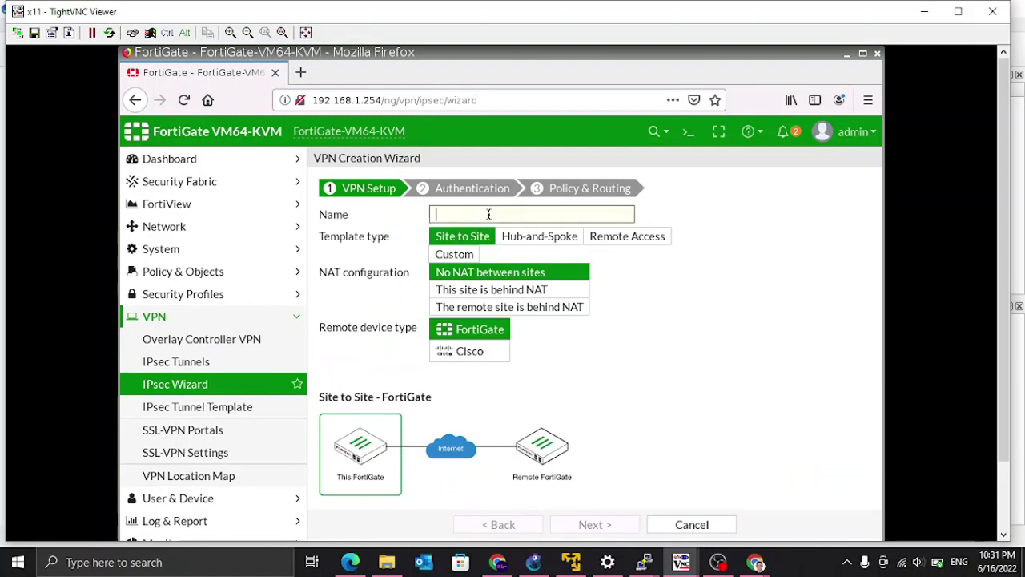
{"action": "type", "text": "FGt1"}
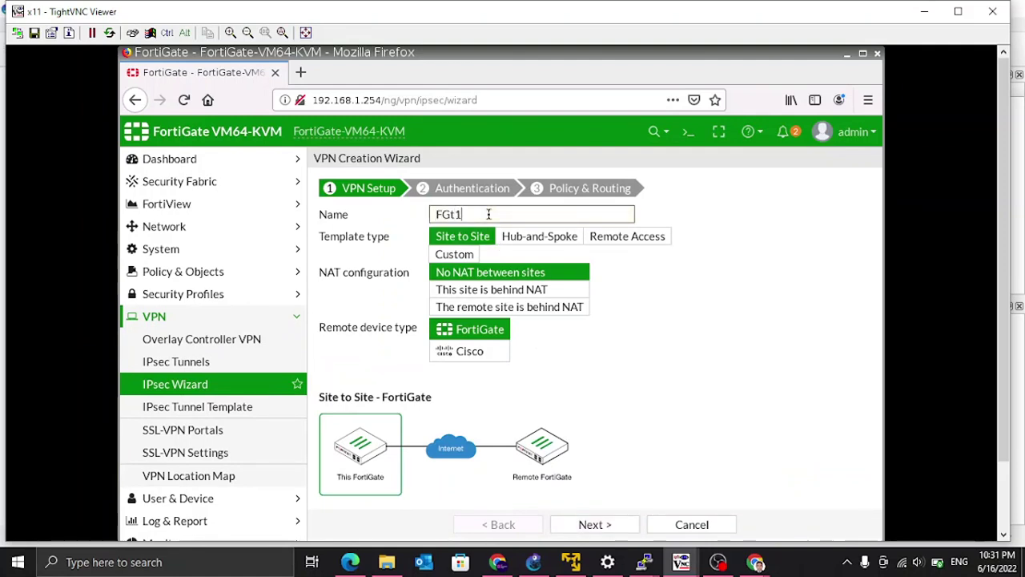
{"action": "type", "text": "-to-FGT2"}
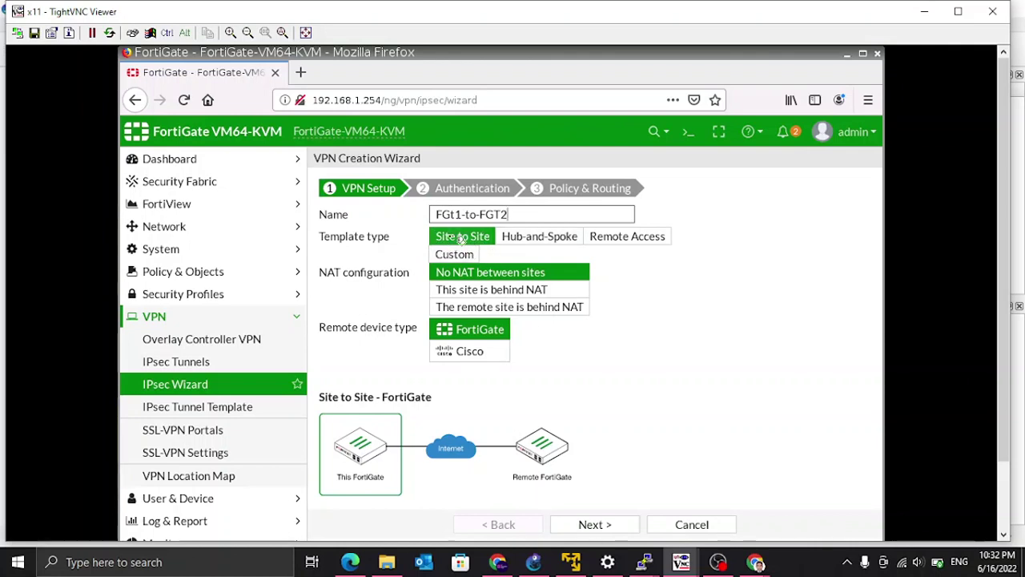
- Set remote IP 192.168.99.1 with outgoing interface port4, and enter and verify the pre-shared key
{"action": "left_click", "coordinate": [609, 525]}
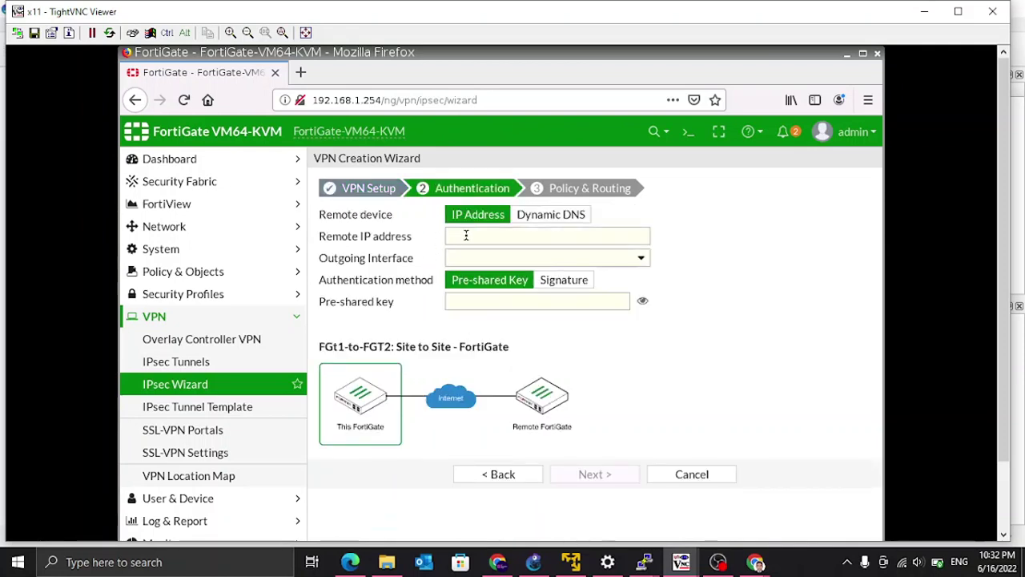
{"action": "left_click", "coordinate": [465, 234]}
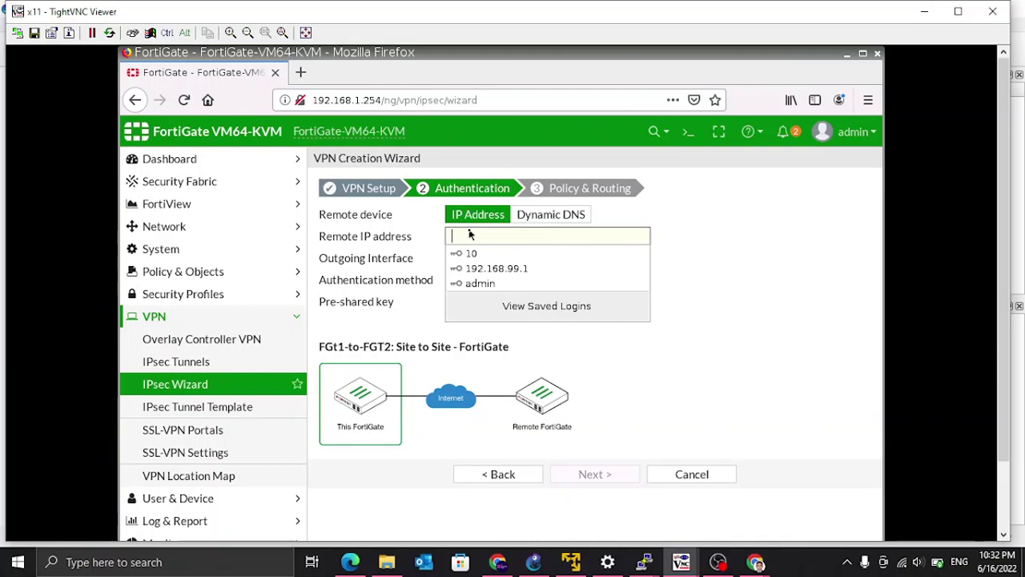
{"action": "left_click", "coordinate": [534, 564]}
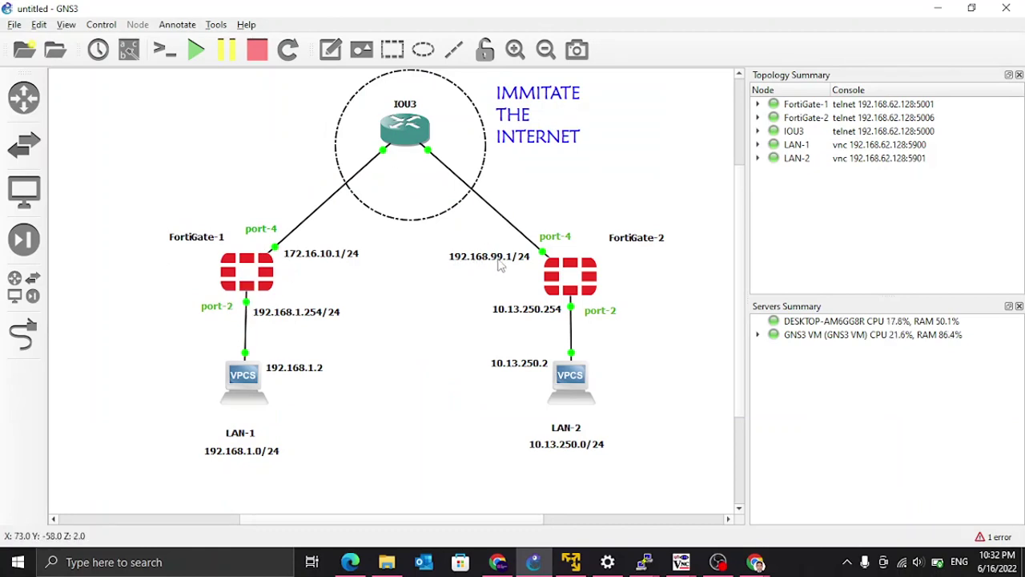
{"action": "left_click", "coordinate": [942, 7]}
{"action": "left_click", "coordinate": [491, 270]}
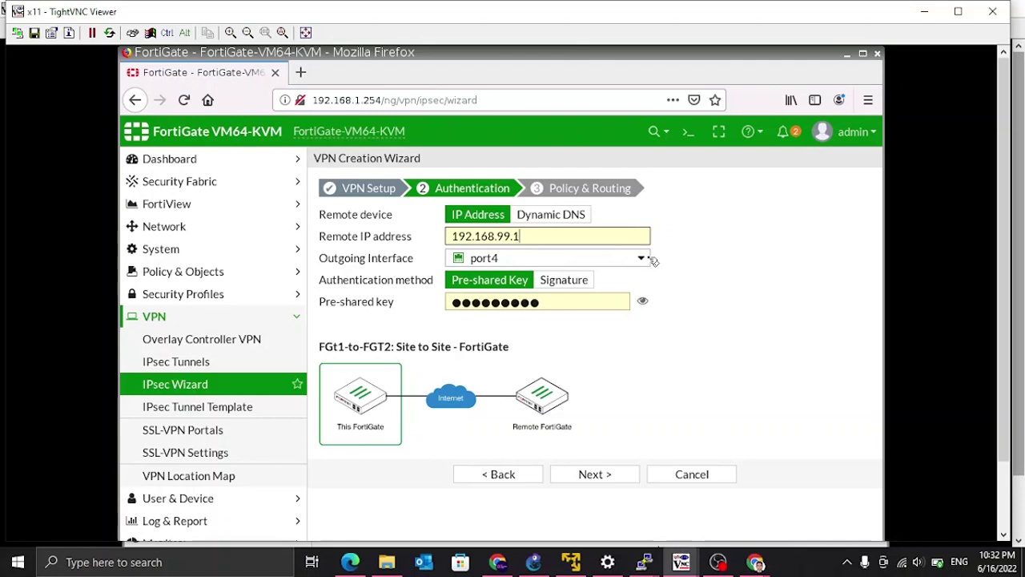
{"action": "left_click", "coordinate": [644, 259]}
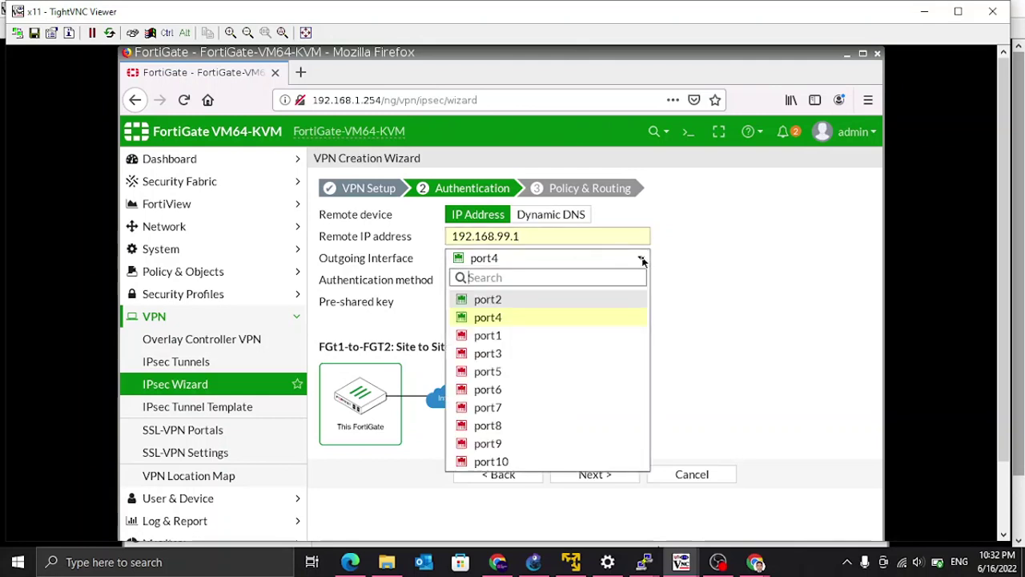
{"action": "left_click", "coordinate": [643, 260]}
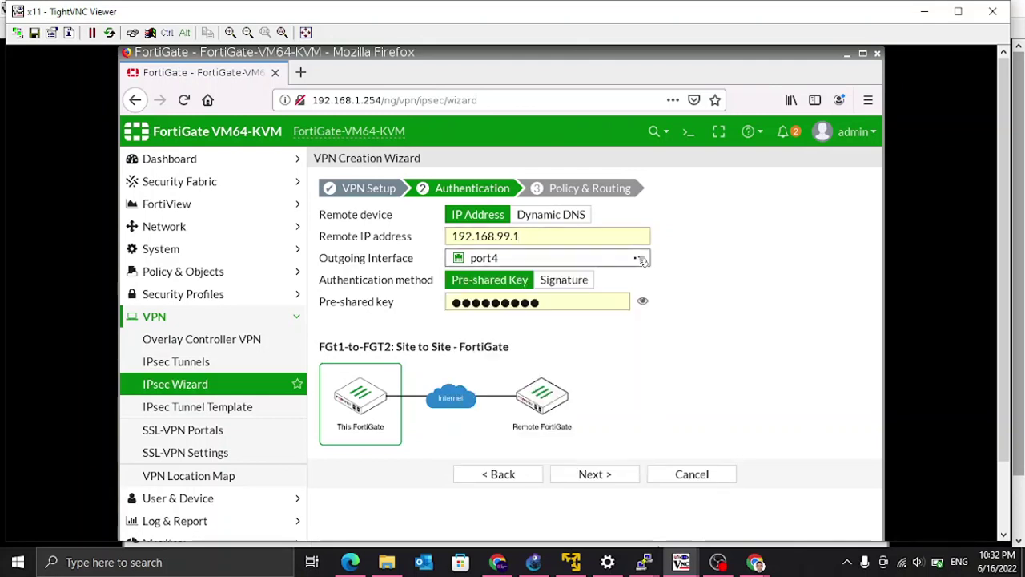
{"action": "left_click", "coordinate": [643, 301]}
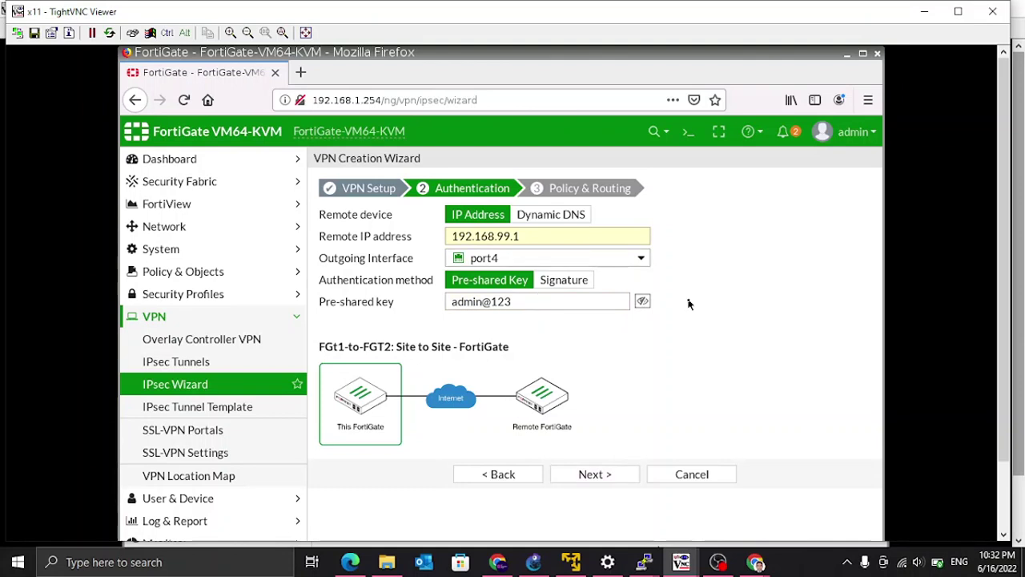
{"action": "left_click", "coordinate": [525, 302]}
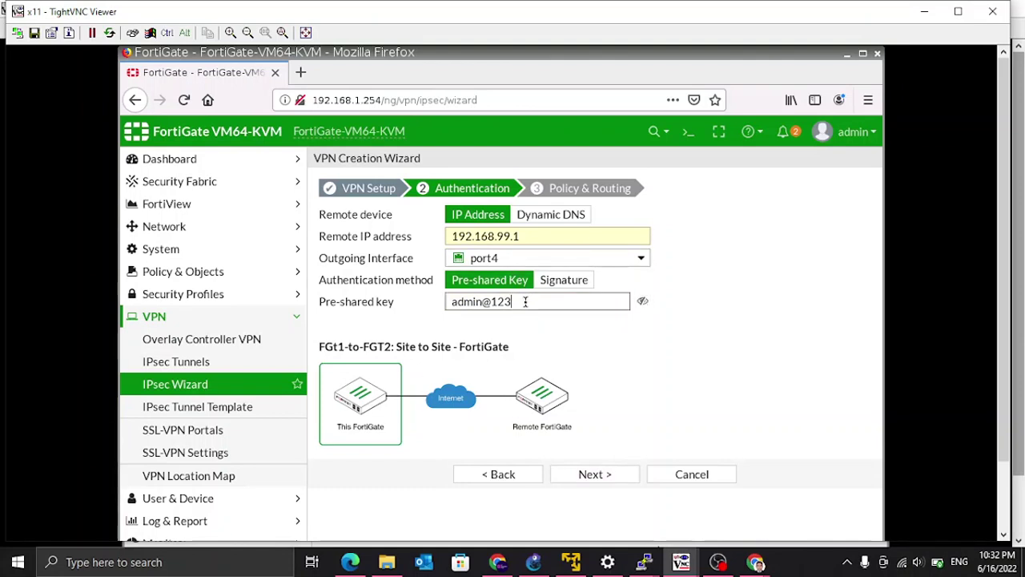
- Choose port2 as the local interface and enter remote subnet 10.10.250.0/24 for LAN-2
{"action": "left_click", "coordinate": [611, 481]}
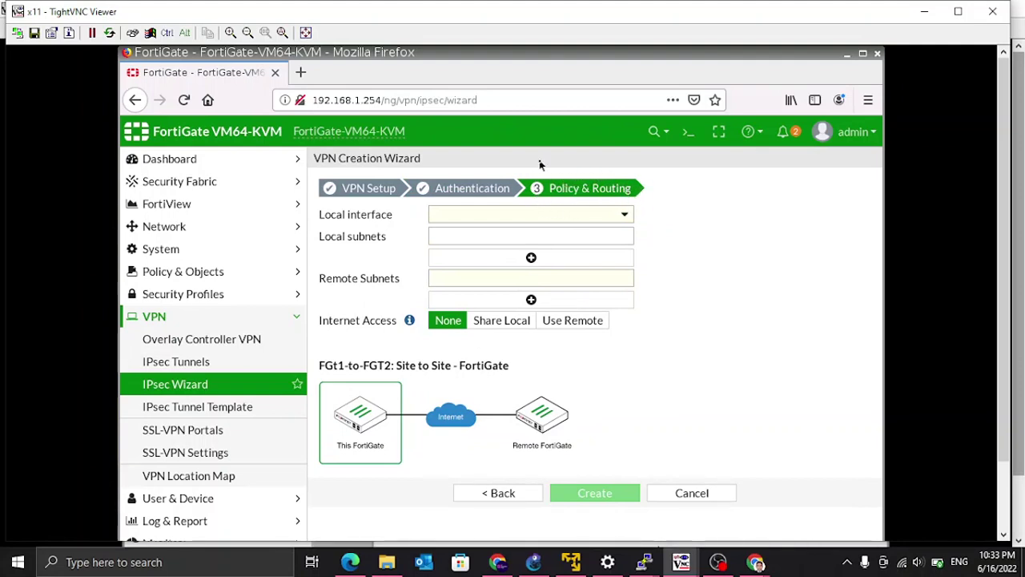
{"action": "left_click", "coordinate": [621, 215]}
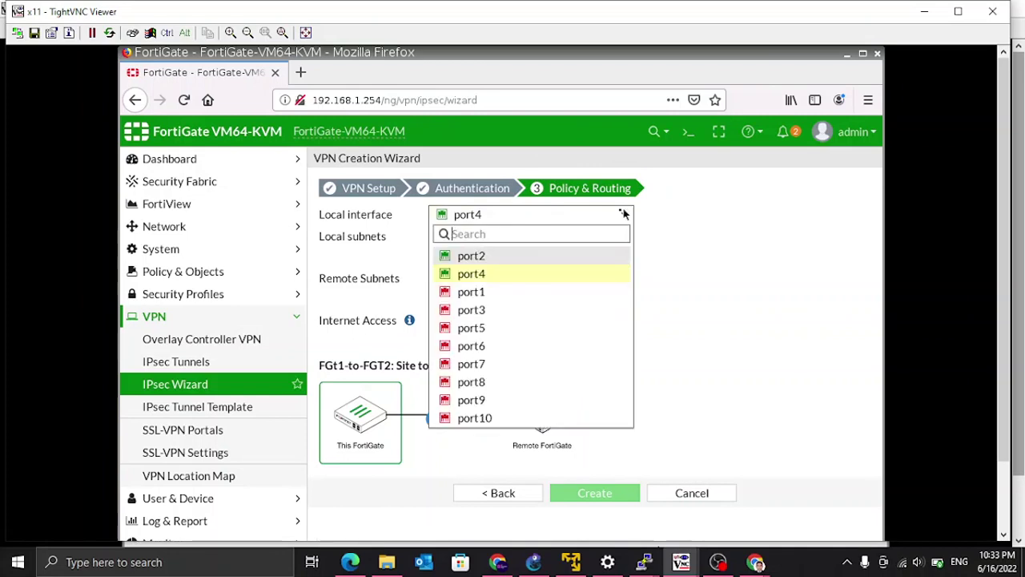
{"action": "left_click", "coordinate": [463, 256]}
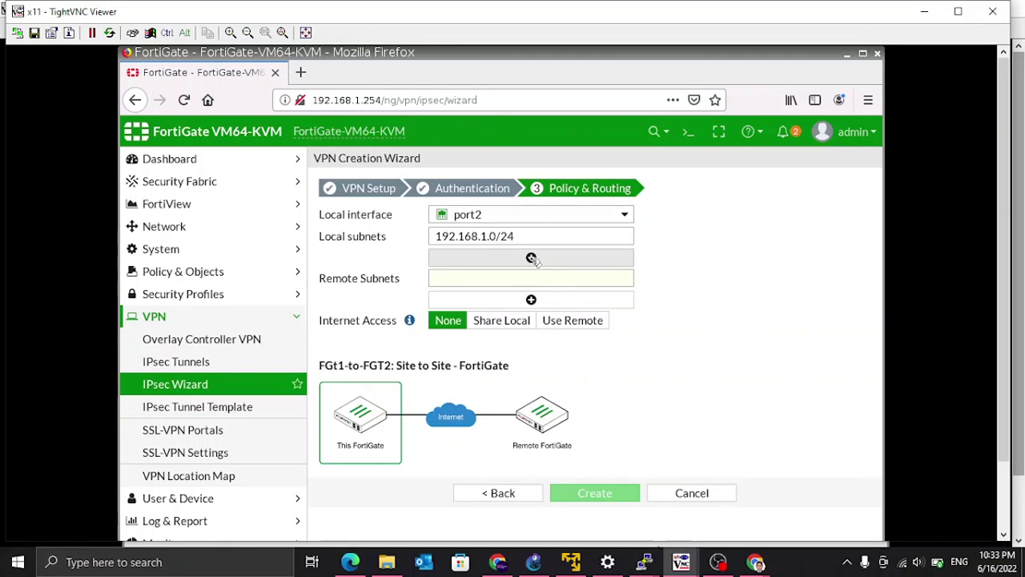
{"action": "left_click", "coordinate": [458, 279]}
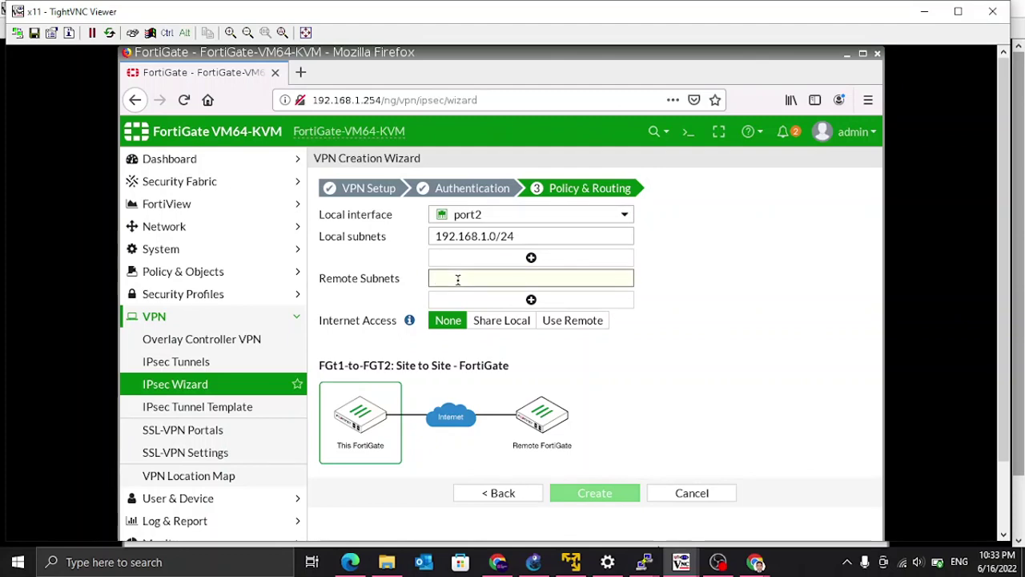
{"action": "left_click", "coordinate": [535, 559]}
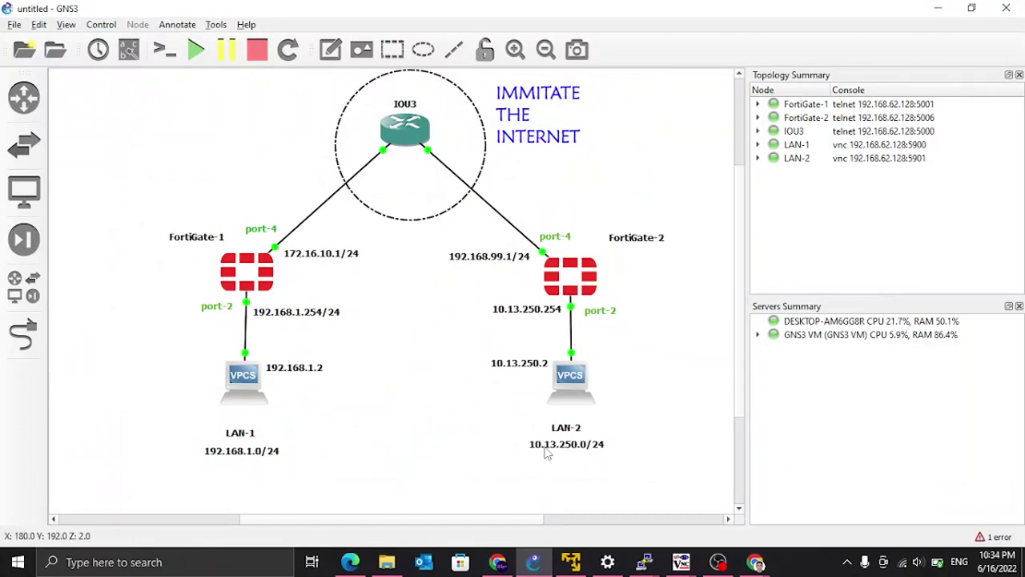
{"action": "left_click", "coordinate": [938, 8]}
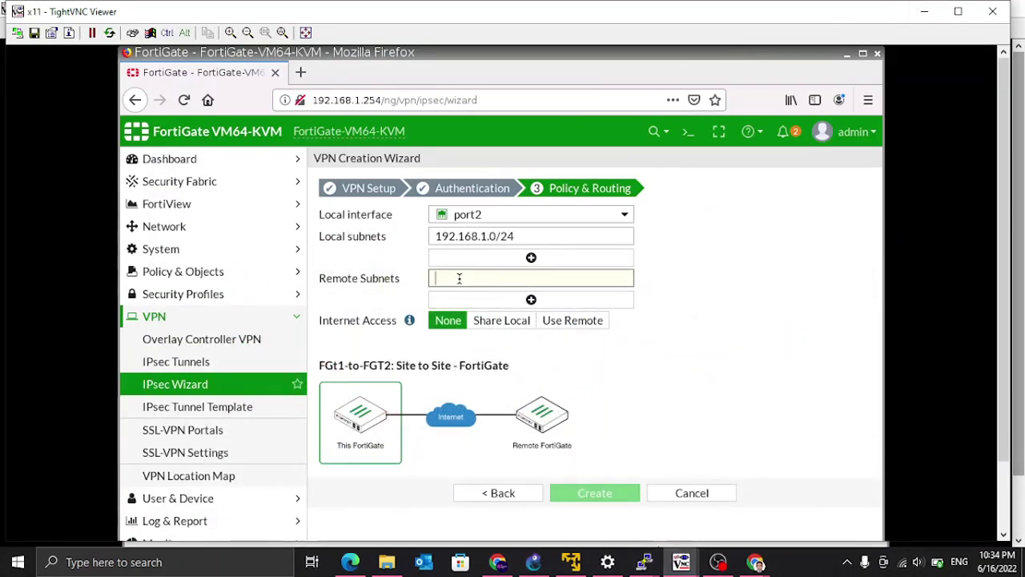
{"action": "type", "text": "10.1"}
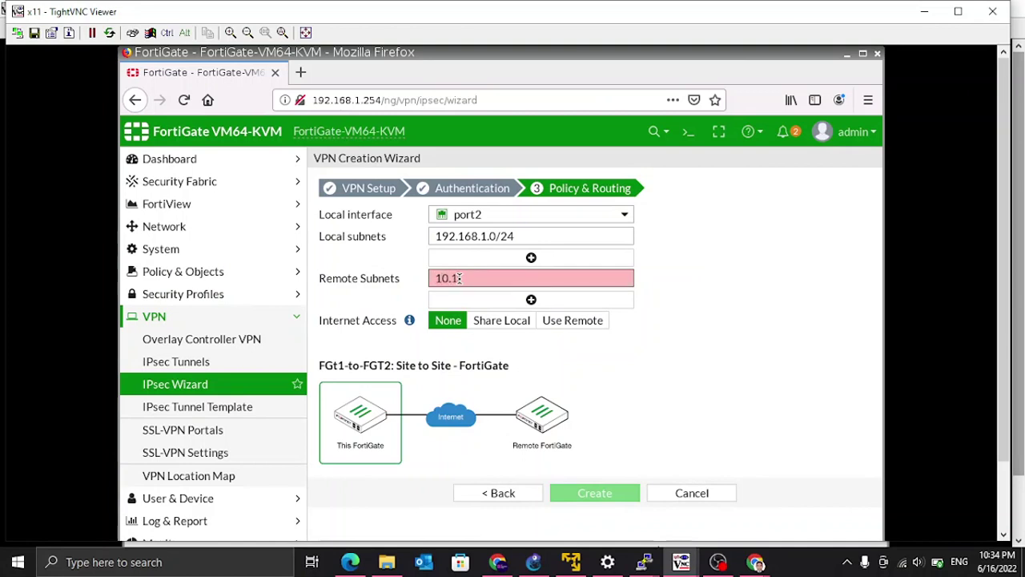
{"action": "type", "text": "0.250.0/24"}
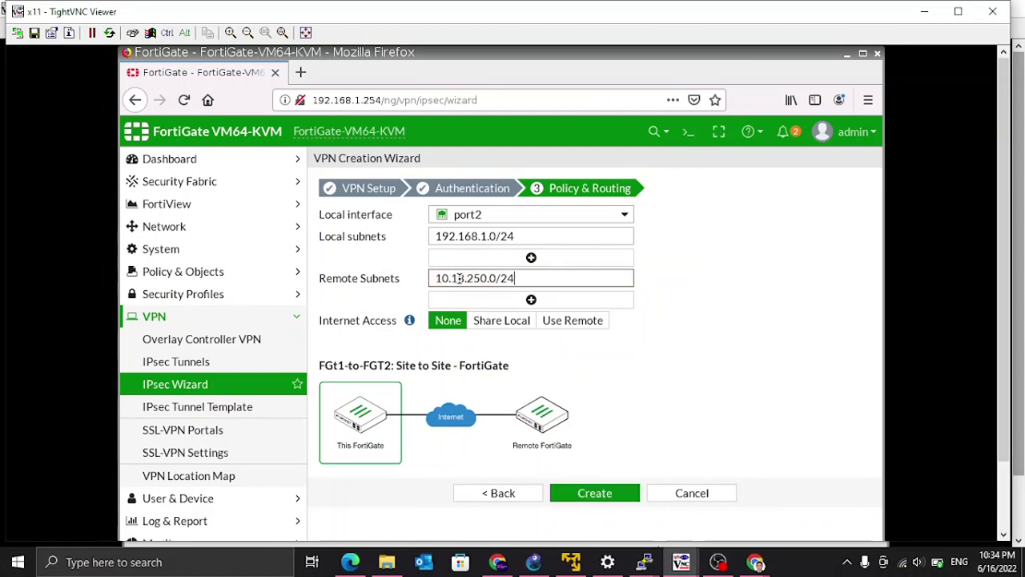
- Create the FGt1-to-FGT2 VPN and review the static routes the wizard added
{"action": "left_click", "coordinate": [615, 494]}
{"action": "scroll", "coordinate": [877, 389], "scroll_direction": "down", "scroll_amount": 2}
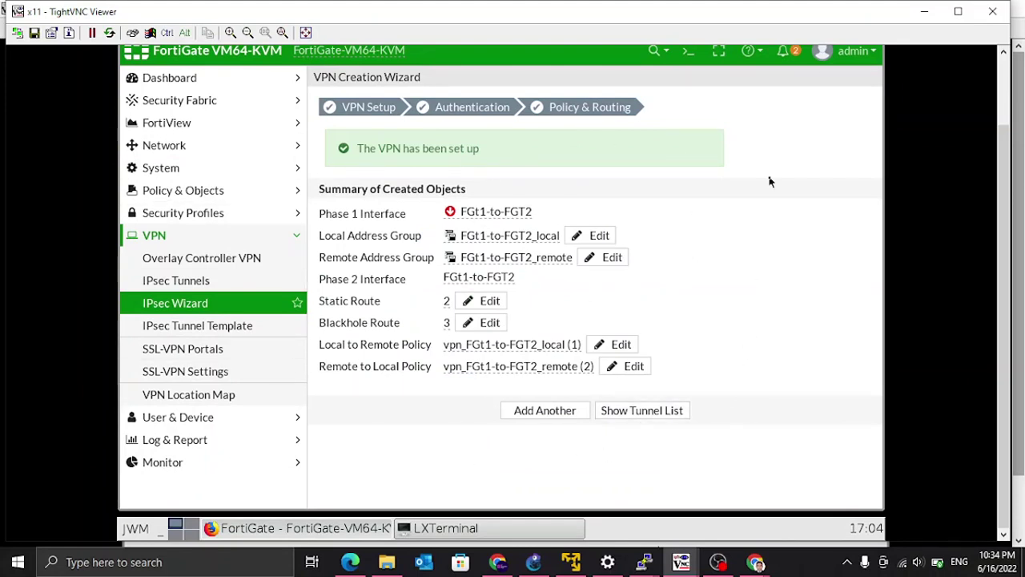
{"action": "left_click", "coordinate": [164, 145]}
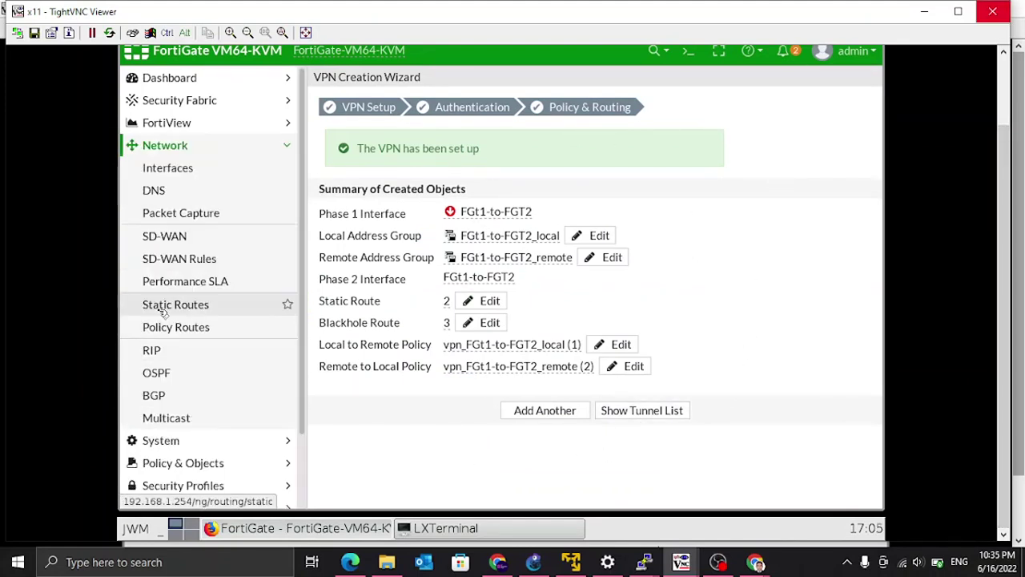
{"action": "left_click", "coordinate": [164, 305]}
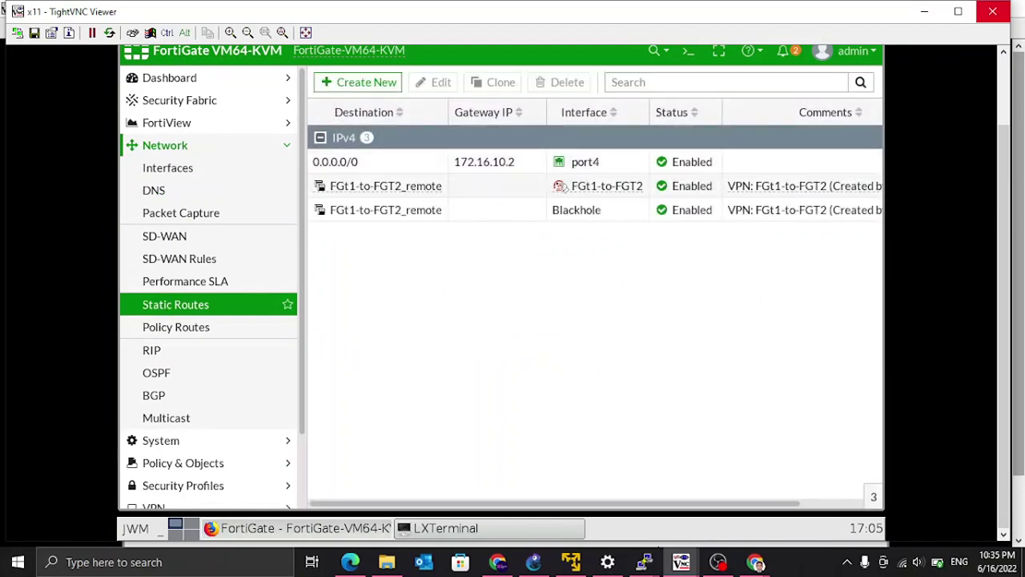
{"action": "mouse_move", "coordinate": [386, 189]}
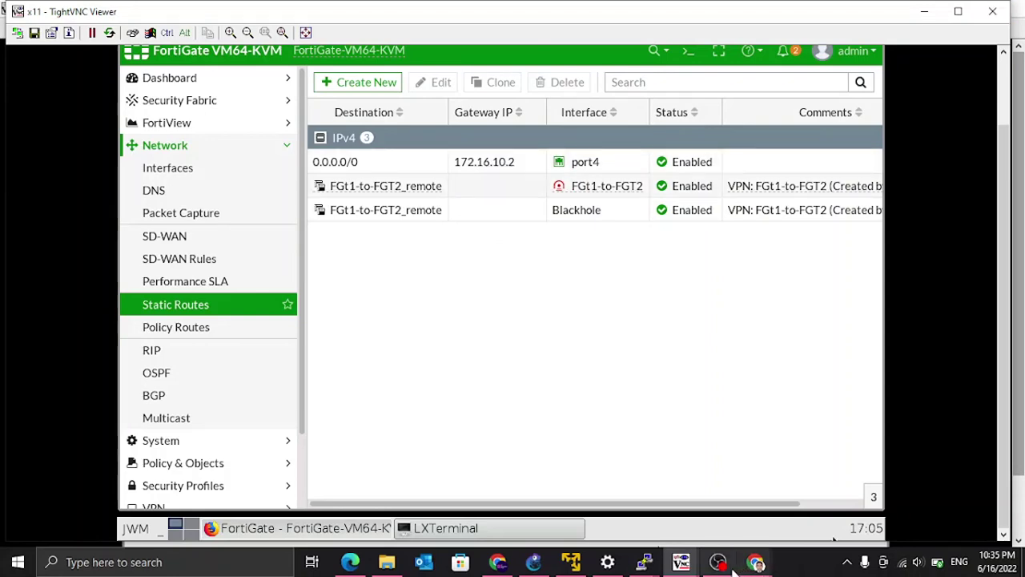
{"action": "mouse_move", "coordinate": [730, 567]}
{"action": "left_click", "coordinate": [533, 561]}
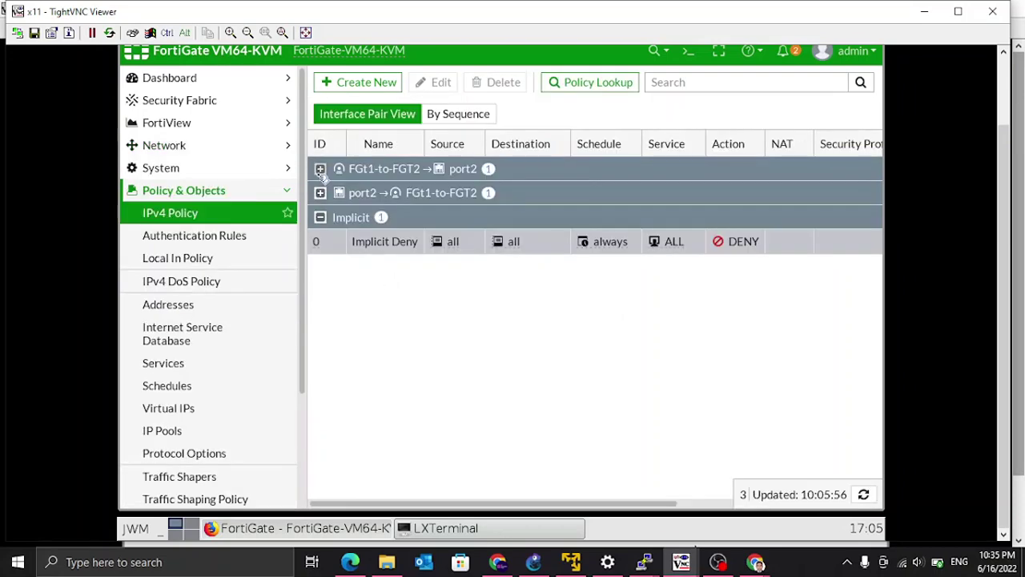
- Review the two port2-to-FGt1-to-FGT2 policies, then exit fullscreen and switch to FortiGate-2
{"action": "left_click", "coordinate": [320, 168]}
{"action": "left_click", "coordinate": [320, 219]}
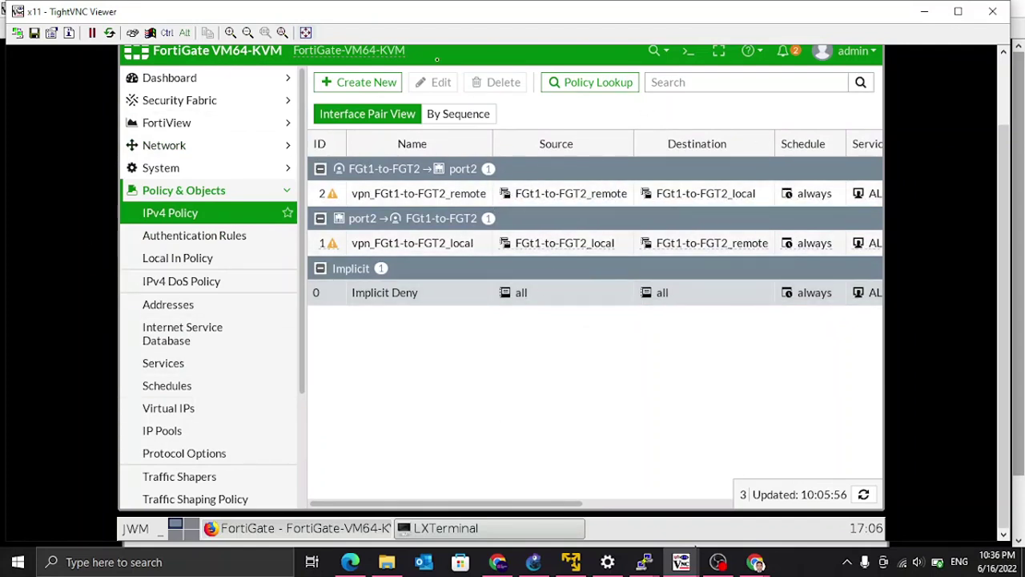
{"action": "key", "text": "F11"}
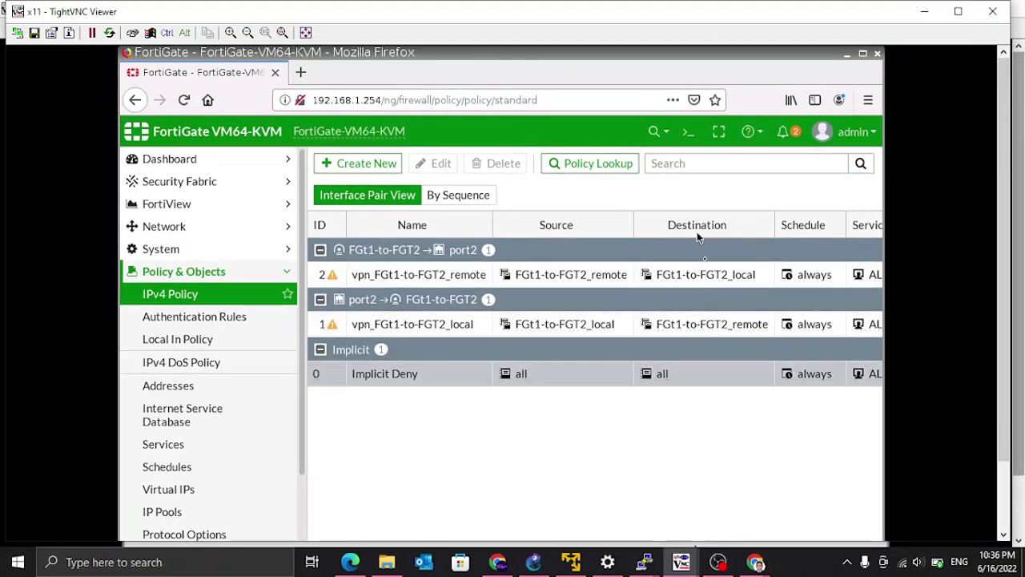
{"action": "left_click", "coordinate": [597, 509]}
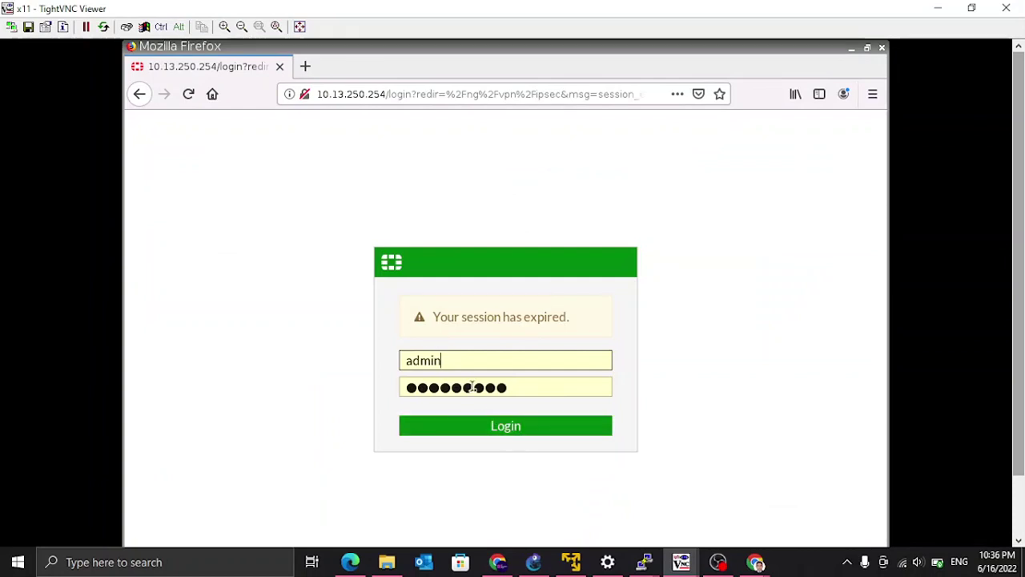
- Log in to the second FortiGate and confirm its static routes hold only a default route
{"action": "left_click", "coordinate": [481, 426]}
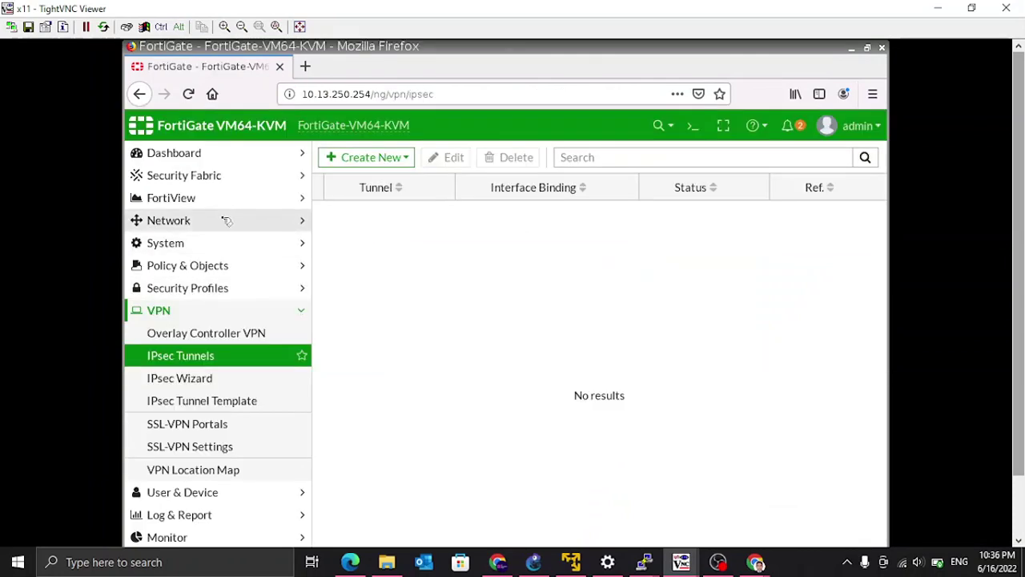
{"action": "left_click", "coordinate": [181, 222]}
{"action": "left_click", "coordinate": [208, 388]}
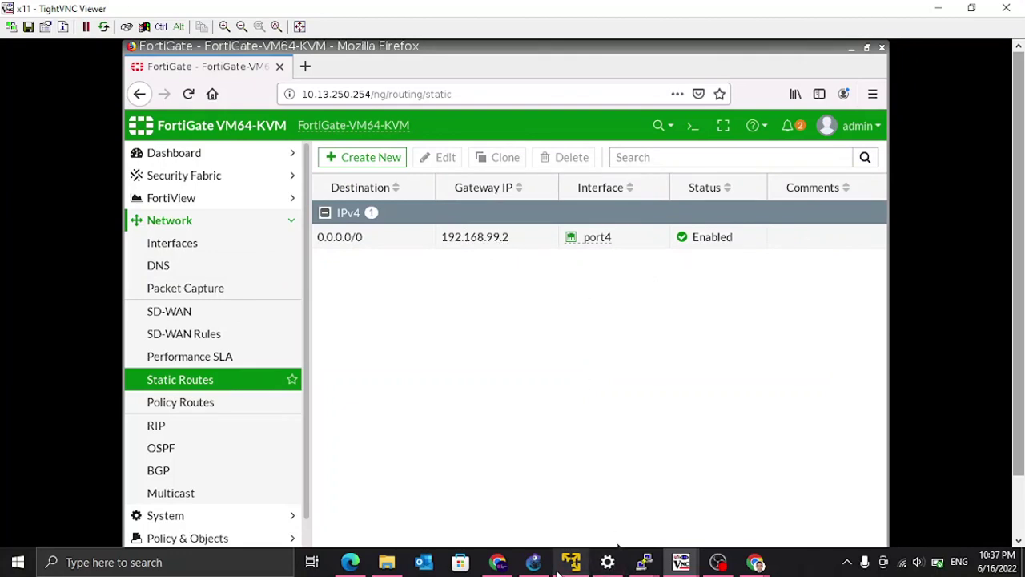
{"action": "left_click", "coordinate": [533, 561]}
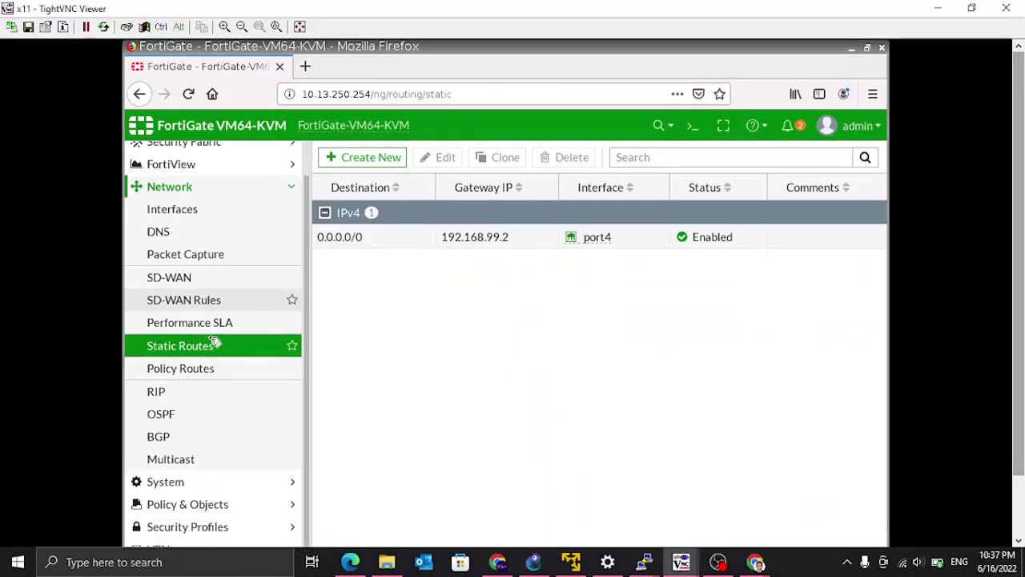
{"action": "scroll", "coordinate": [215, 341], "scroll_direction": "down", "scroll_amount": 1}
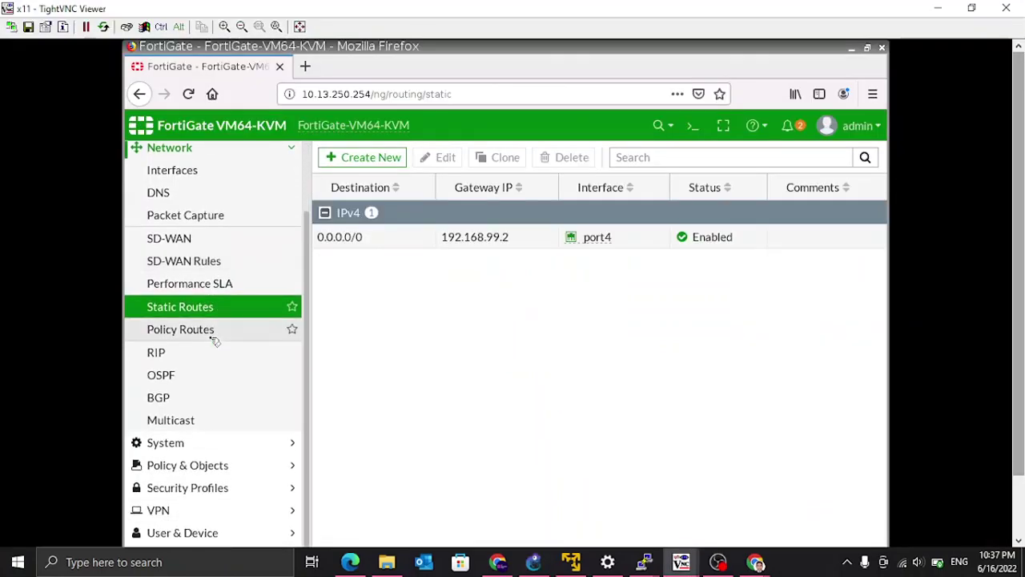
- Open and refresh the IPv4 policy list, confirming only the Implicit Deny rule exists
{"action": "left_click", "coordinate": [226, 469]}
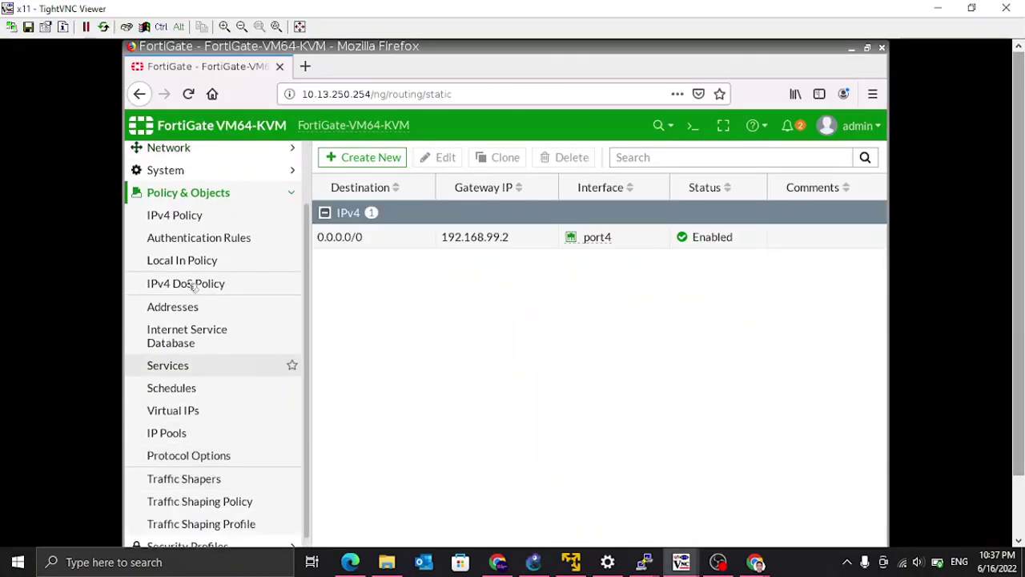
{"action": "left_click", "coordinate": [183, 215]}
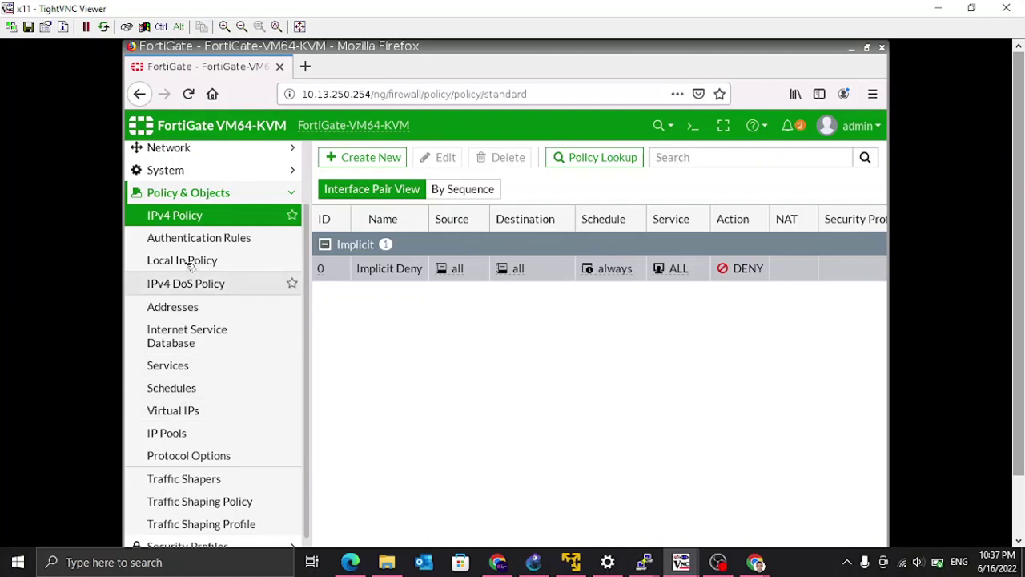
{"action": "left_click", "coordinate": [182, 221]}
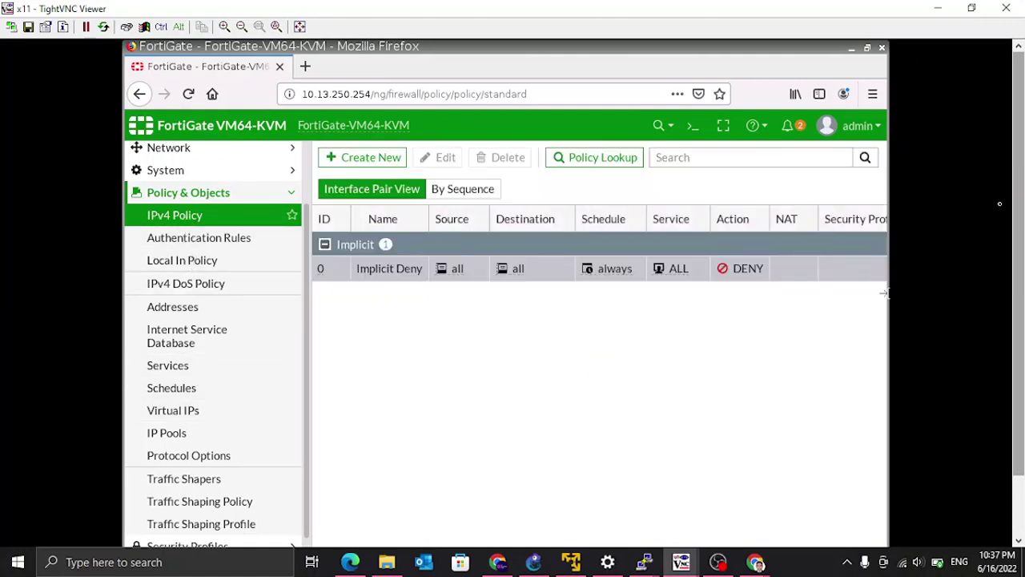
{"action": "scroll", "coordinate": [1006, 193], "scroll_direction": "down", "scroll_amount": 2}
- Launch the IPsec wizard, name the Site to Site tunnel FGT2-FGT1, and continue to authentication
{"action": "left_click", "coordinate": [158, 499]}
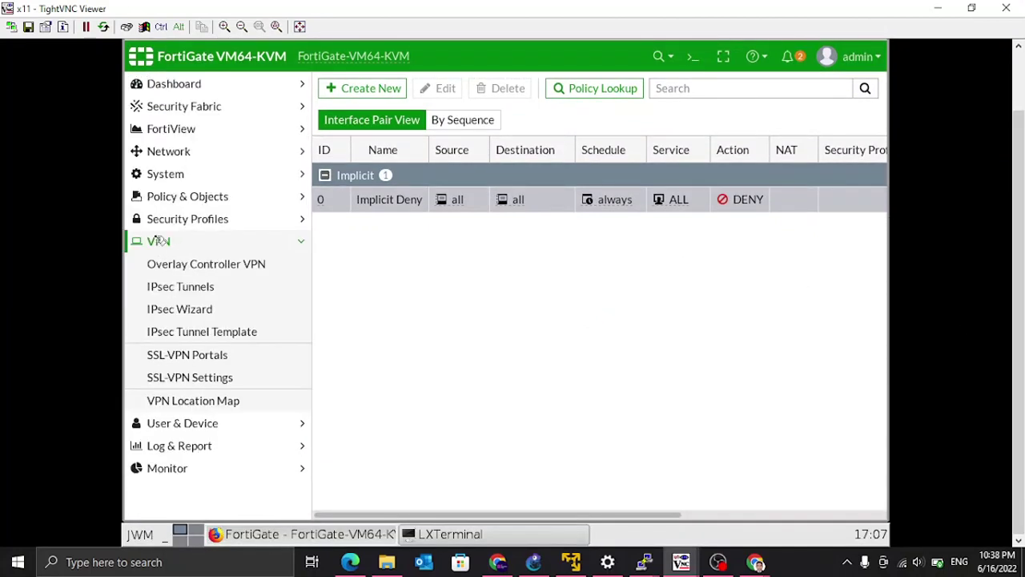
{"action": "left_click", "coordinate": [184, 294]}
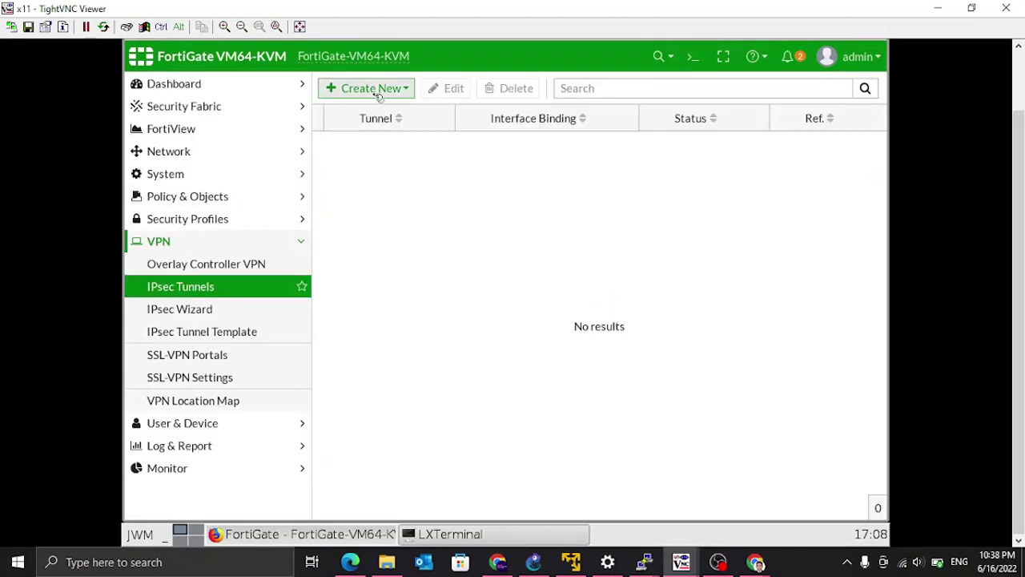
{"action": "left_click", "coordinate": [353, 88]}
{"action": "left_click", "coordinate": [358, 112]}
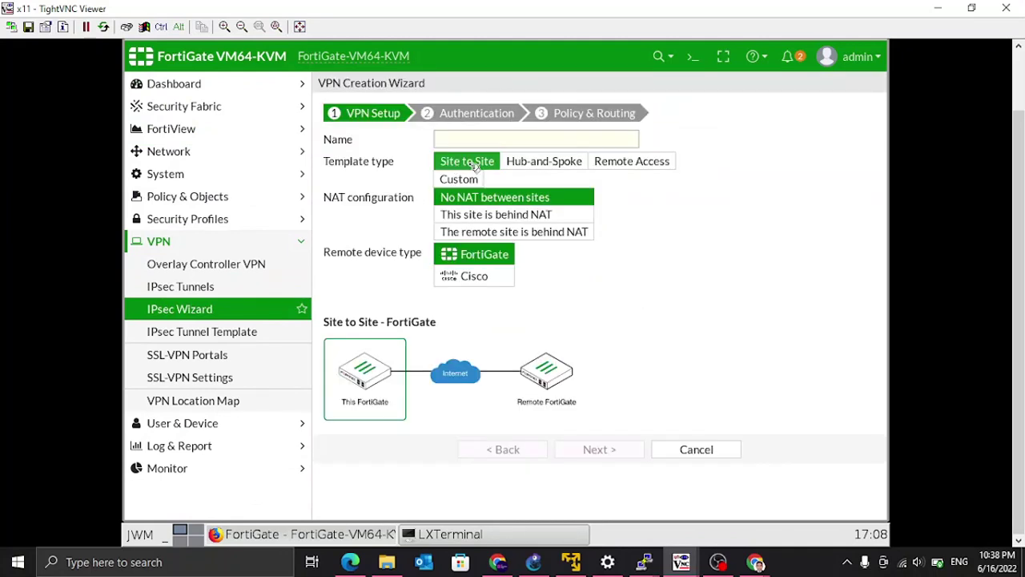
{"action": "left_click", "coordinate": [447, 141]}
{"action": "type", "text": "IGT2-FGT1"}
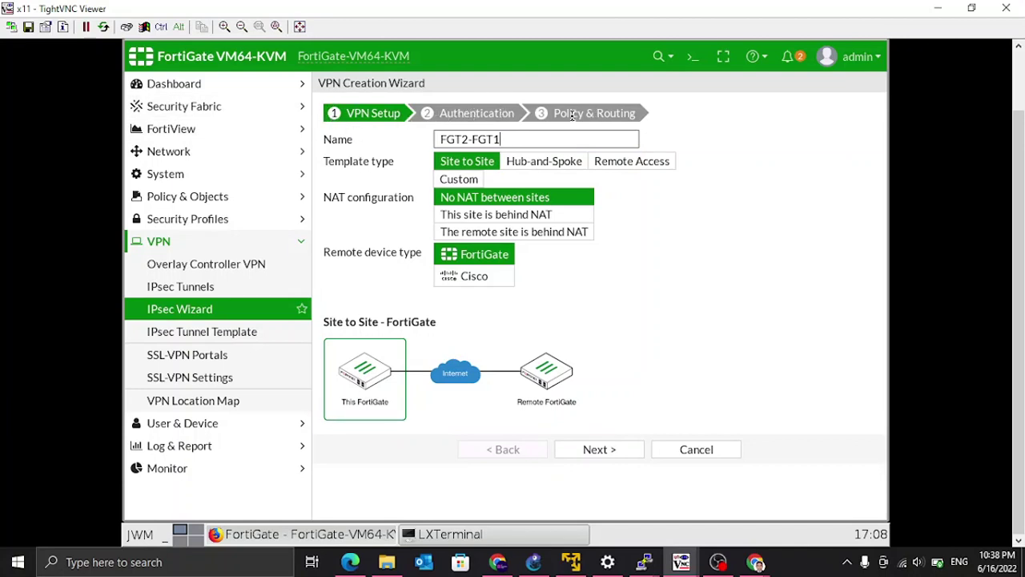
{"action": "left_click", "coordinate": [602, 449]}
- Replace the remote IP with 172.16.10.1 over port4 and reveal the pre-shared key to check it
{"action": "left_click", "coordinate": [397, 164]}
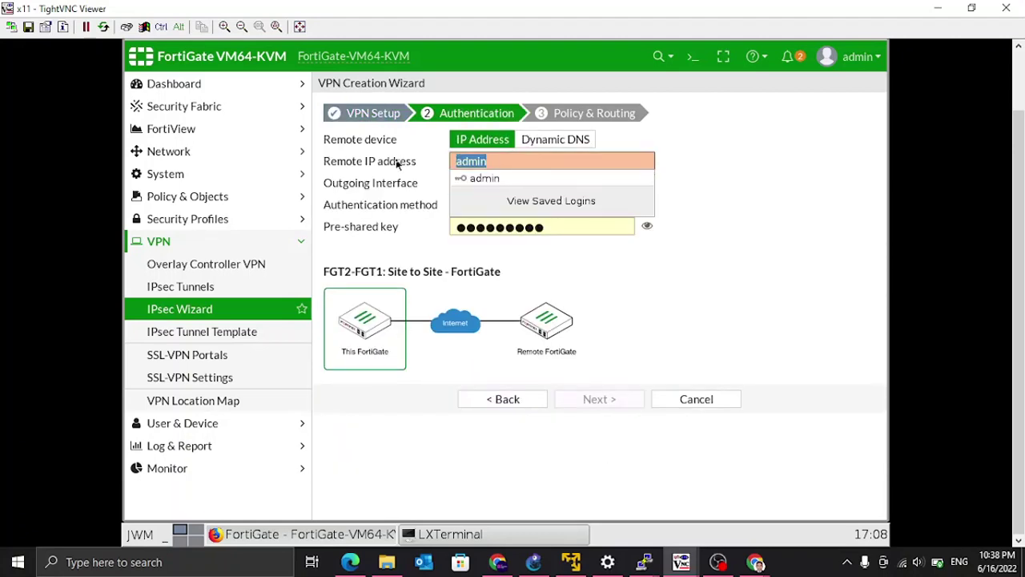
{"action": "left_click", "coordinate": [541, 565]}
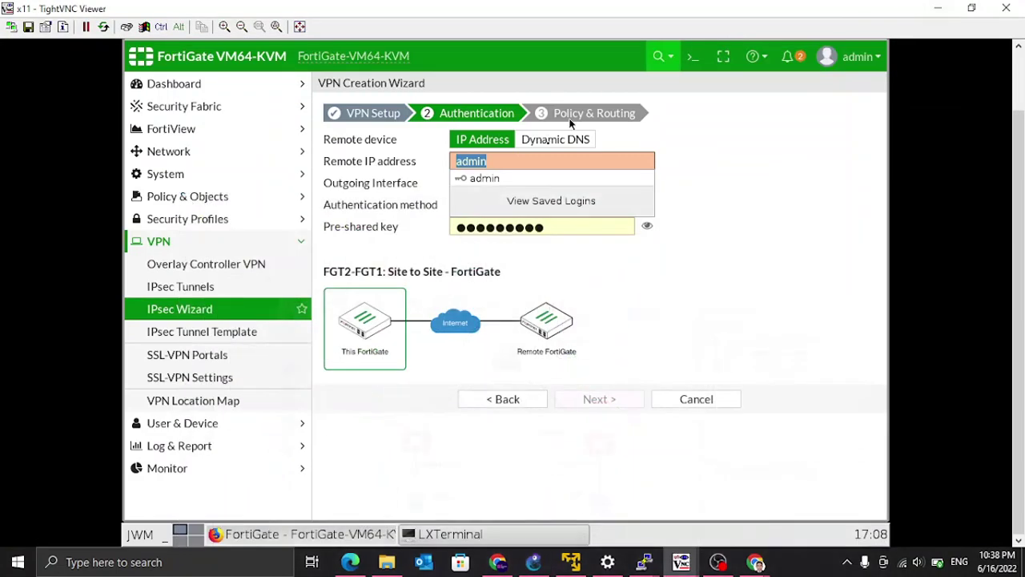
{"action": "left_click", "coordinate": [938, 8]}
{"action": "type", "text": "172."}
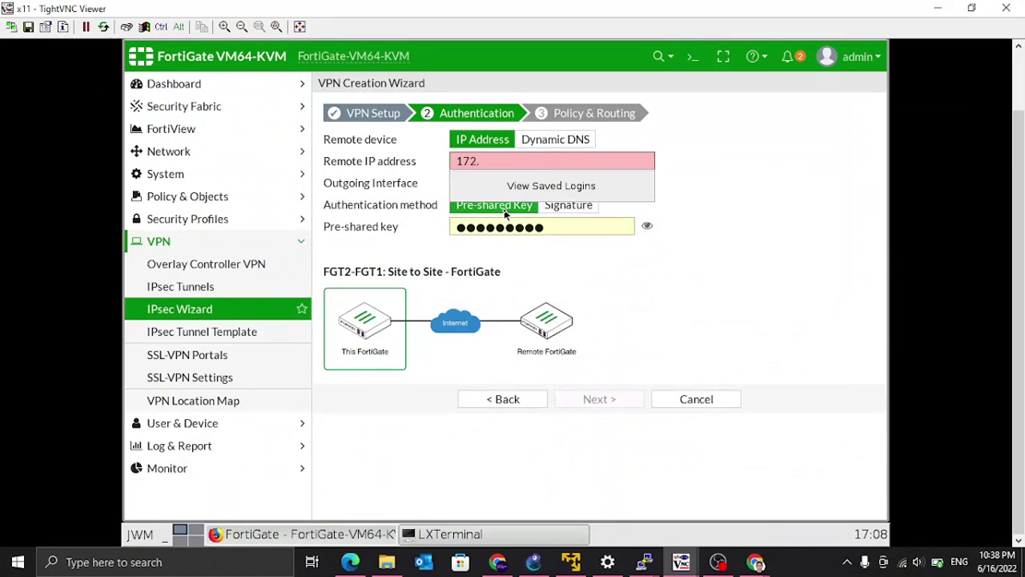
{"action": "type", "text": "16.10.1"}
{"action": "left_click", "coordinate": [552, 166]}
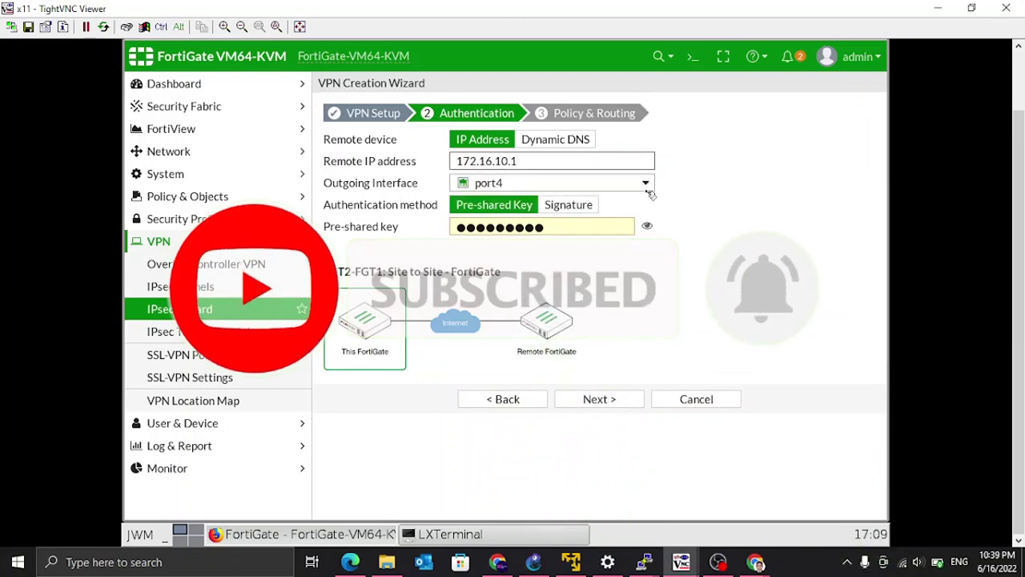
{"action": "left_click", "coordinate": [648, 227]}
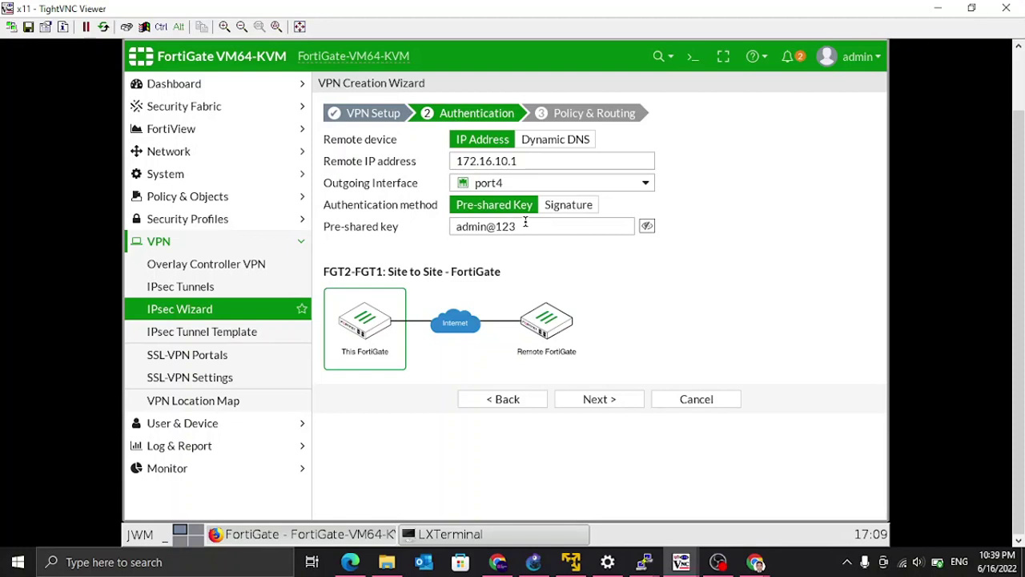
- Set local interface port2, local subnet 10.13.250.0/24, remote subnet 192.168.1.0/24, and create the VPN
{"action": "left_click", "coordinate": [617, 401]}
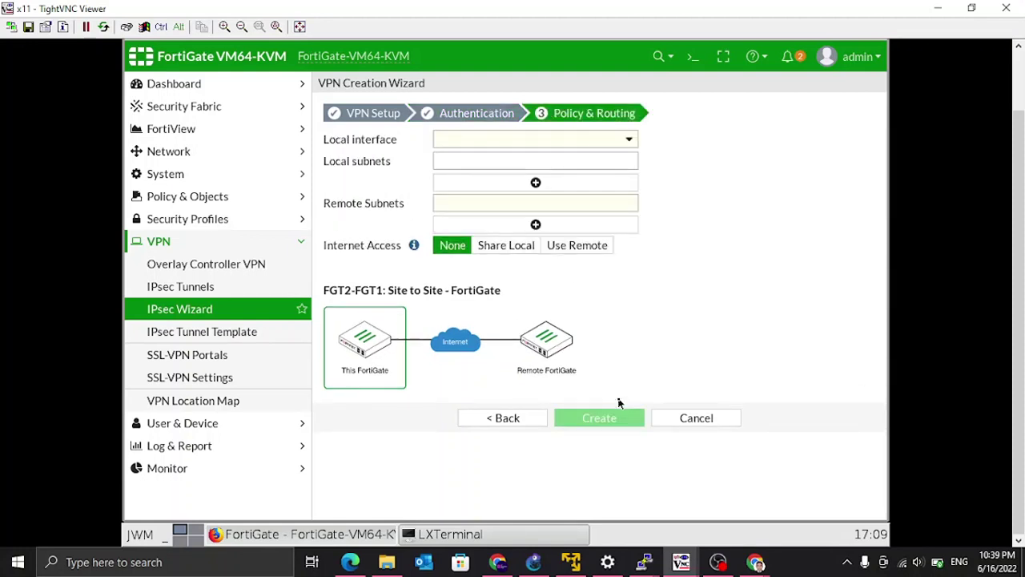
{"action": "left_click", "coordinate": [502, 143]}
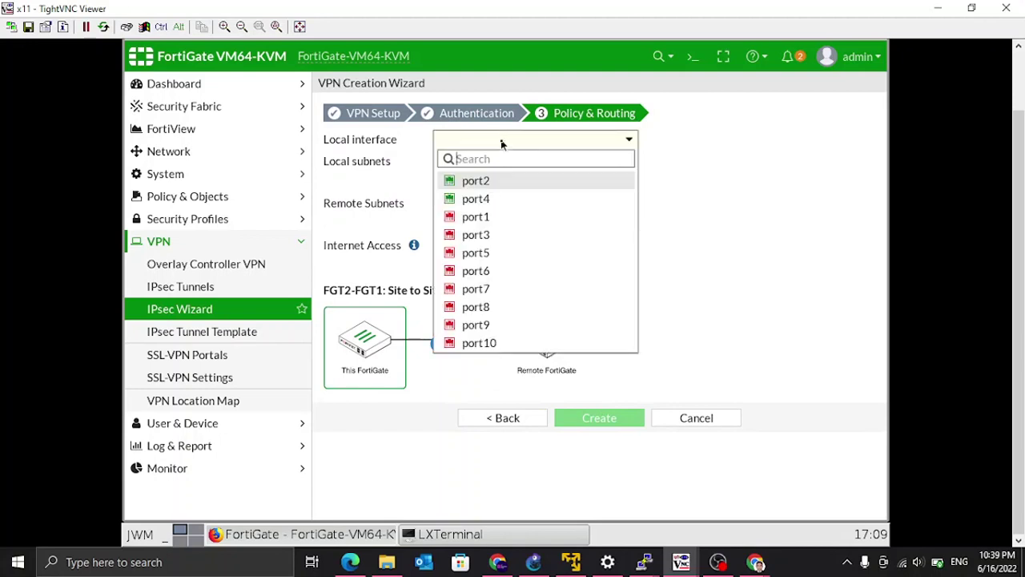
{"action": "left_click", "coordinate": [467, 180]}
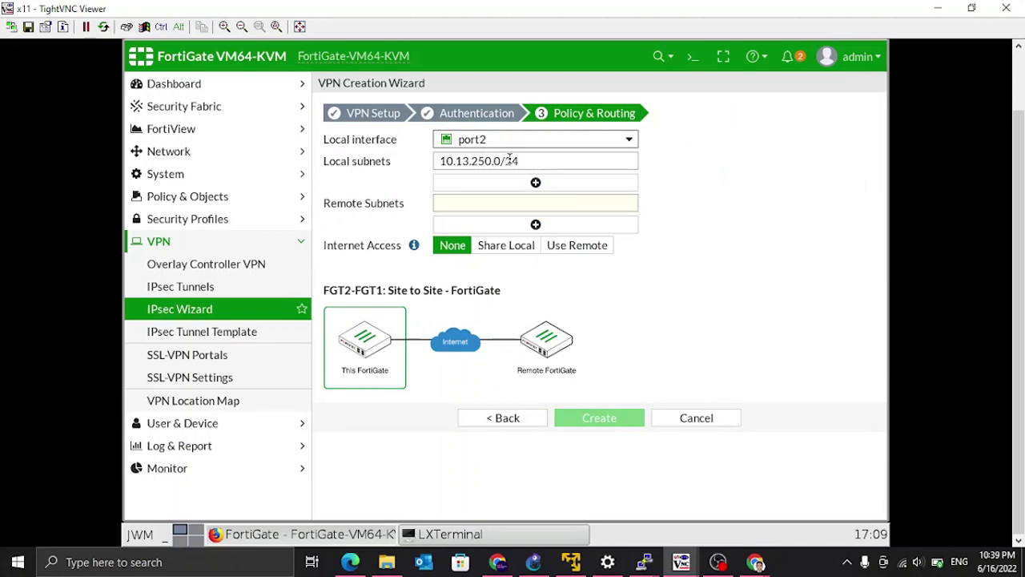
{"action": "scroll", "coordinate": [873, 232], "scroll_direction": "up", "scroll_amount": 3}
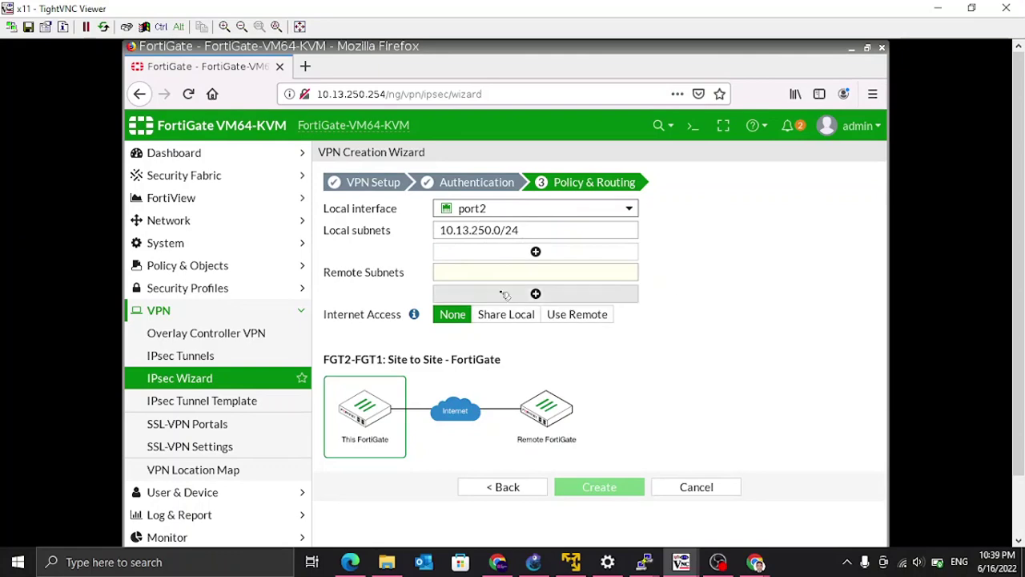
{"action": "left_click", "coordinate": [534, 562]}
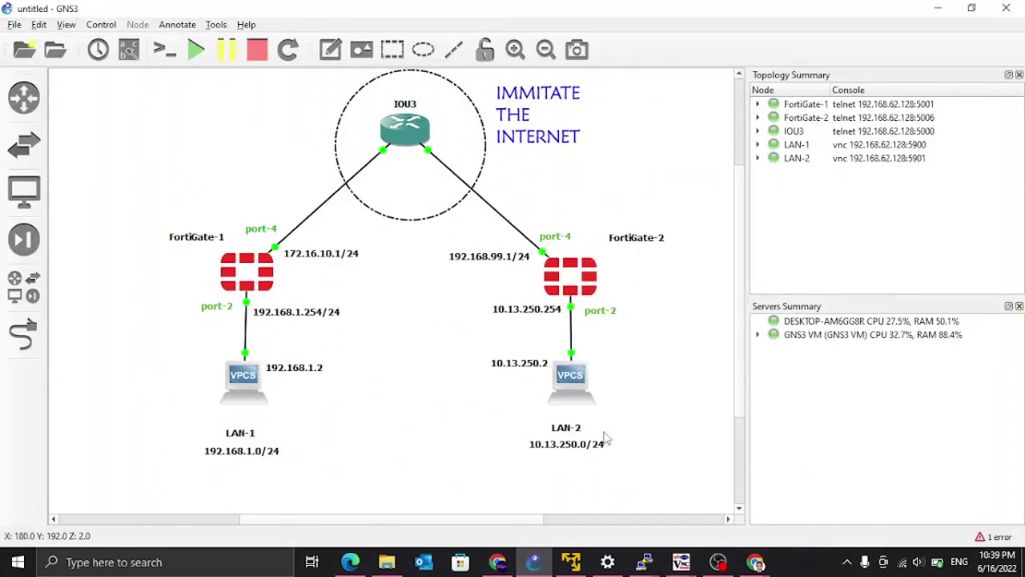
{"action": "key", "text": "alt+Tab"}
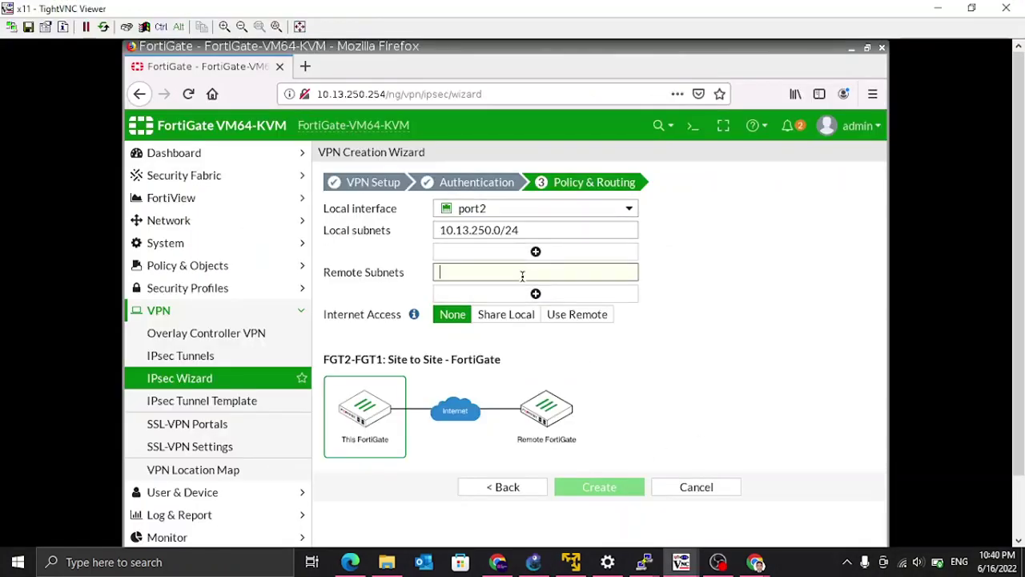
{"action": "key", "text": "alt+Tab"}
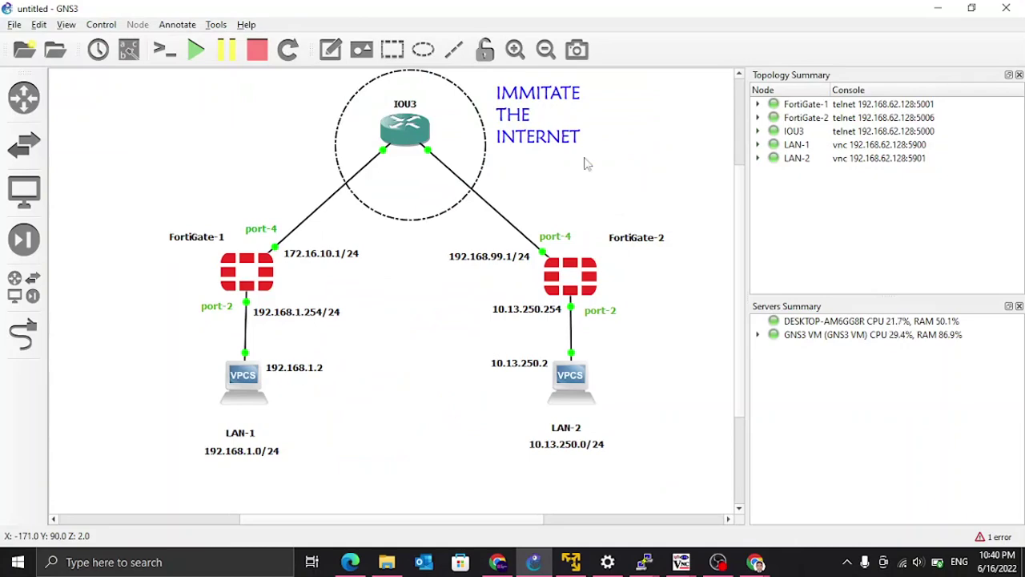
{"action": "left_click", "coordinate": [938, 8]}
{"action": "type", "text": "24"}
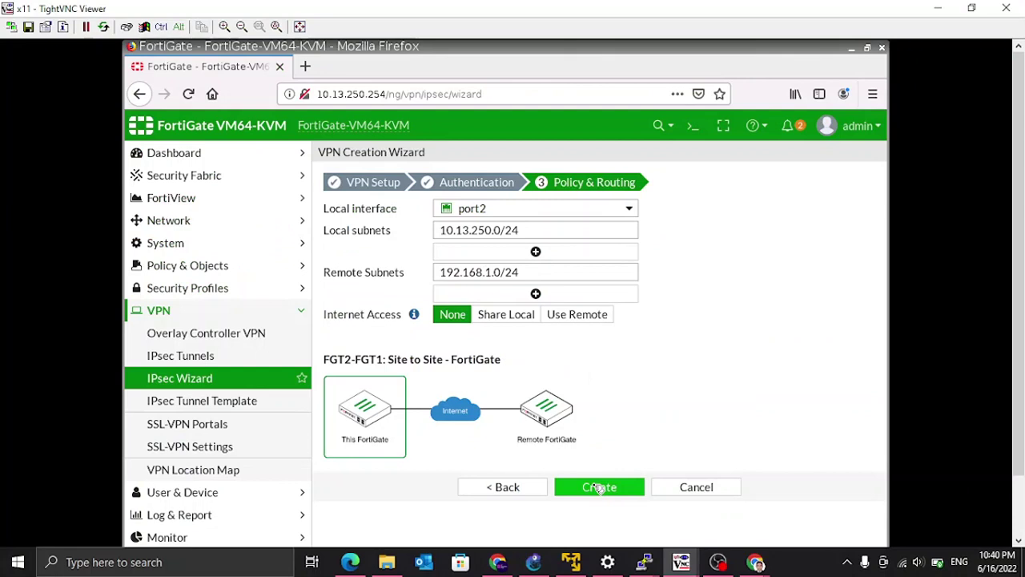
{"action": "left_click", "coordinate": [599, 487]}
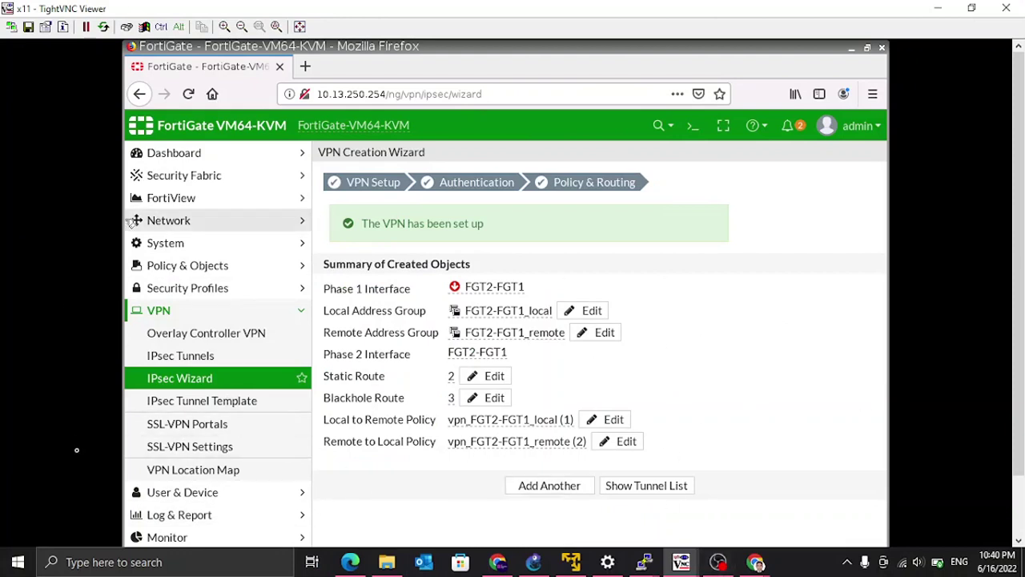
- In the IPsec Monitor, bring up all phase 2 selectors of the FGT2-FGT1 tunnel
{"action": "left_click", "coordinate": [204, 537]}
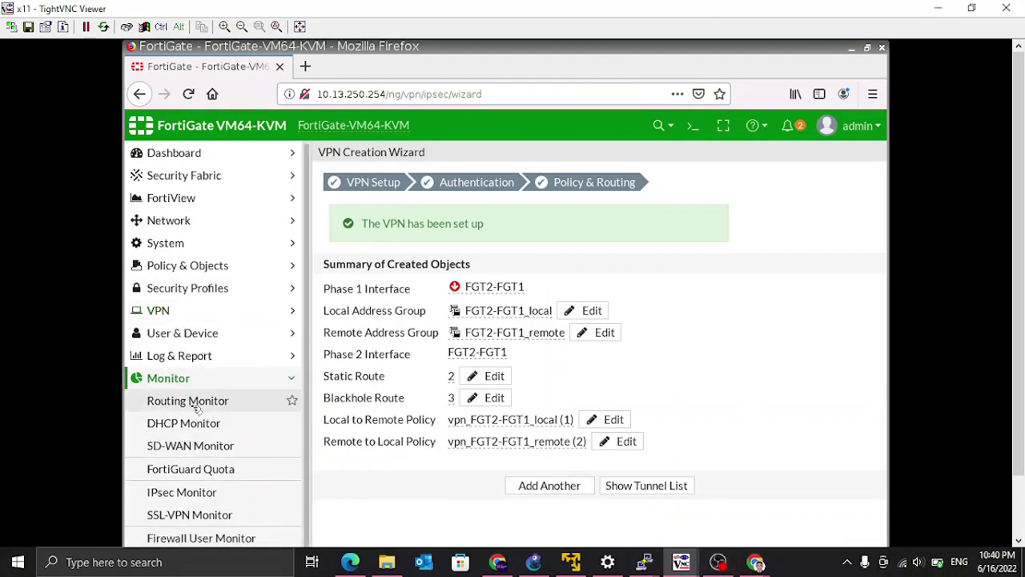
{"action": "left_click", "coordinate": [196, 494]}
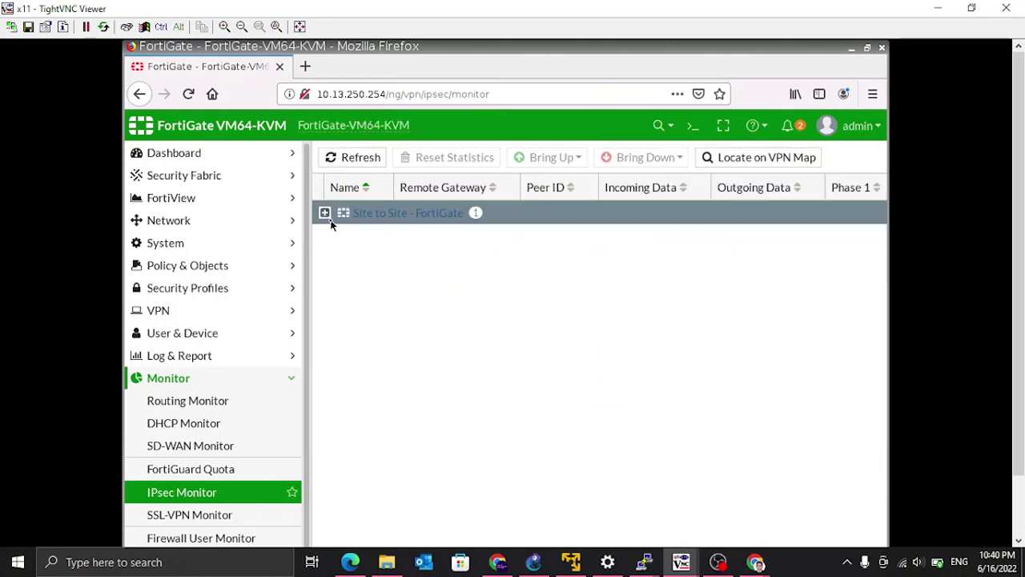
{"action": "left_click", "coordinate": [325, 212]}
{"action": "left_click", "coordinate": [385, 237]}
{"action": "left_click", "coordinate": [551, 157]}
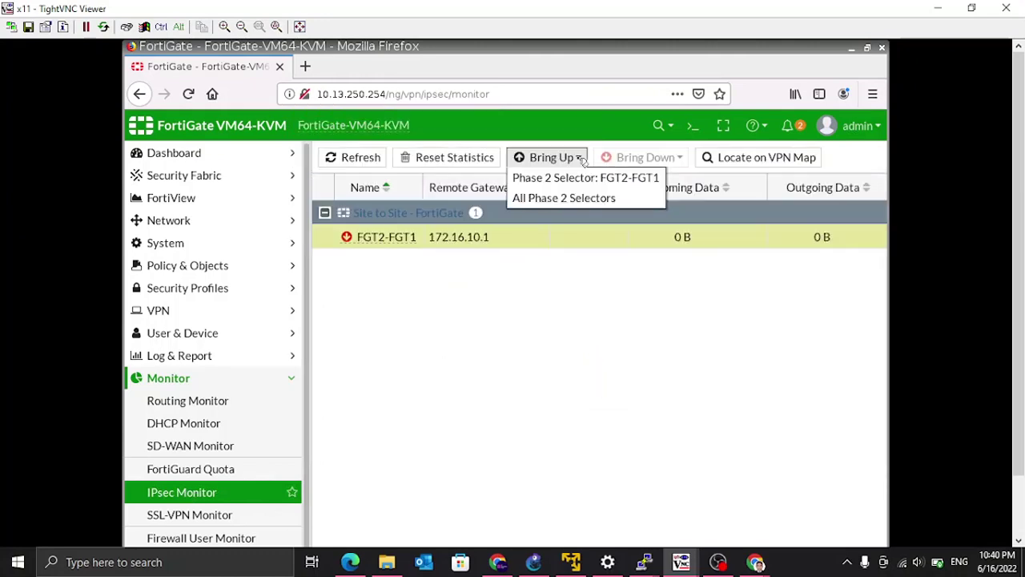
{"action": "left_click", "coordinate": [552, 200]}
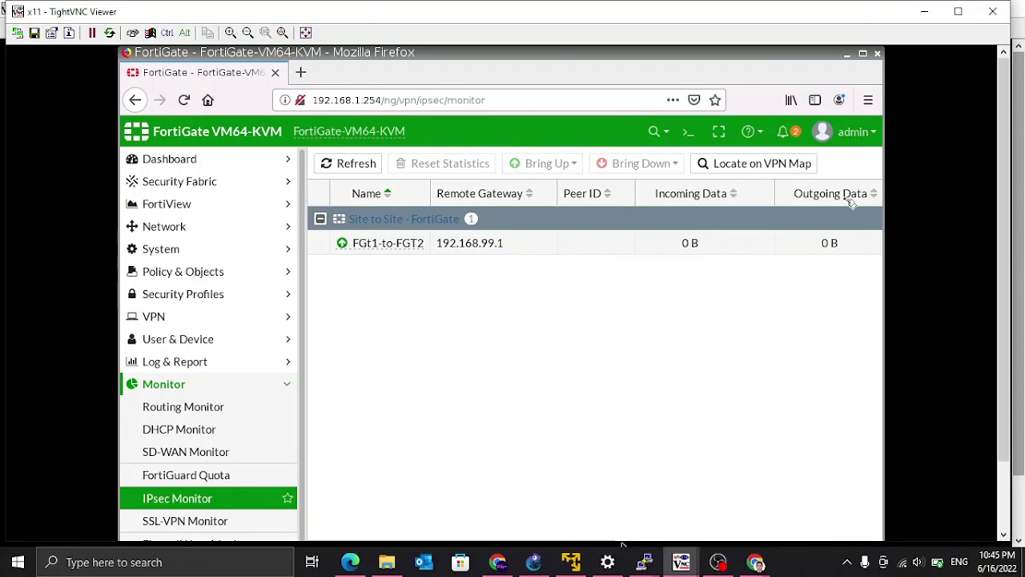
- Bring up the LAN-1 terminal and ping 10.13.250.2, stopping once 5 of 5 replies return
{"action": "left_click", "coordinate": [846, 53]}
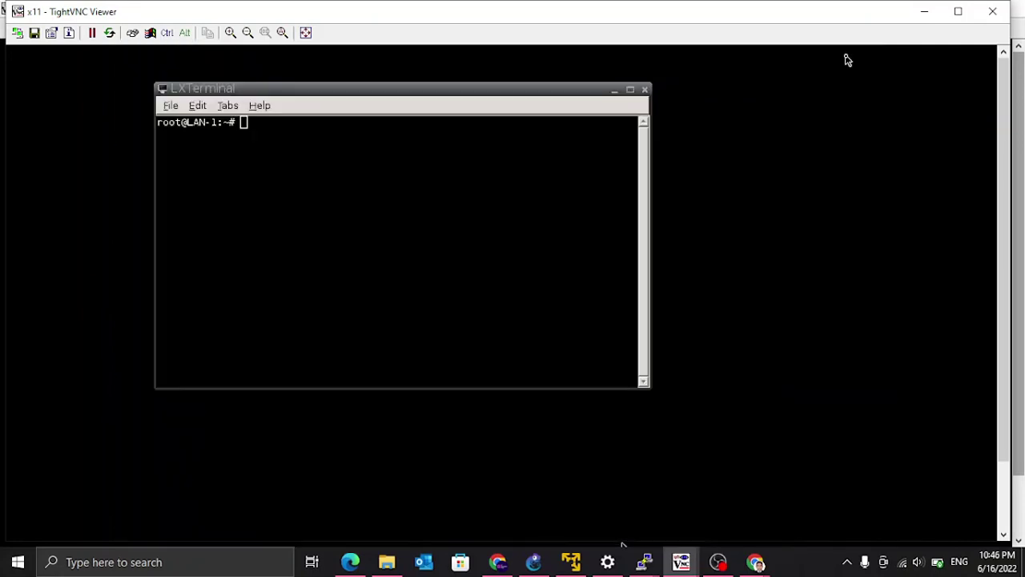
{"action": "left_click_drag", "start_coordinate": [359, 93], "coordinate": [423, 161]}
{"action": "type", "text": "ping"}
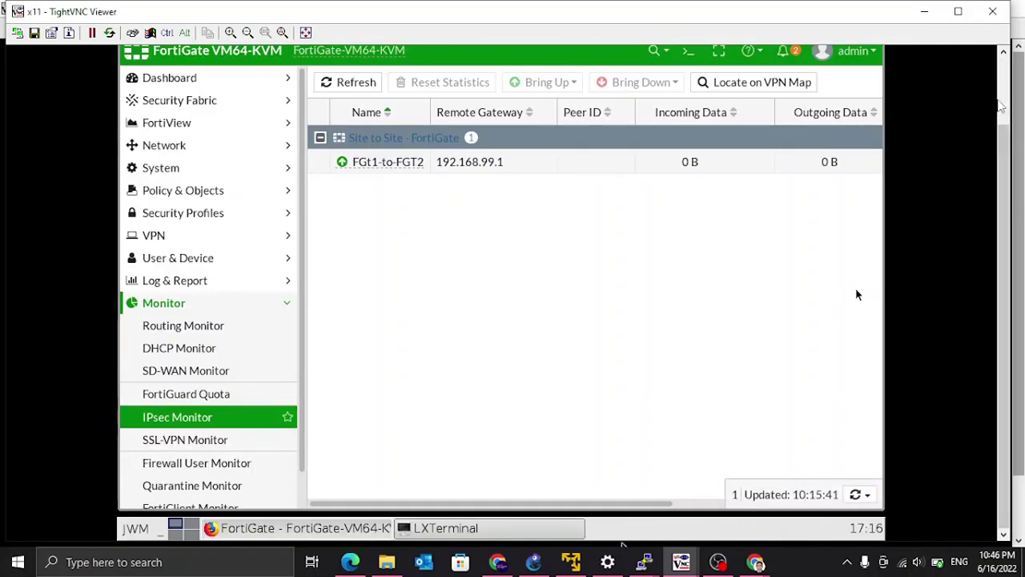
{"action": "scroll", "coordinate": [856, 288], "scroll_direction": "up", "scroll_amount": 3}
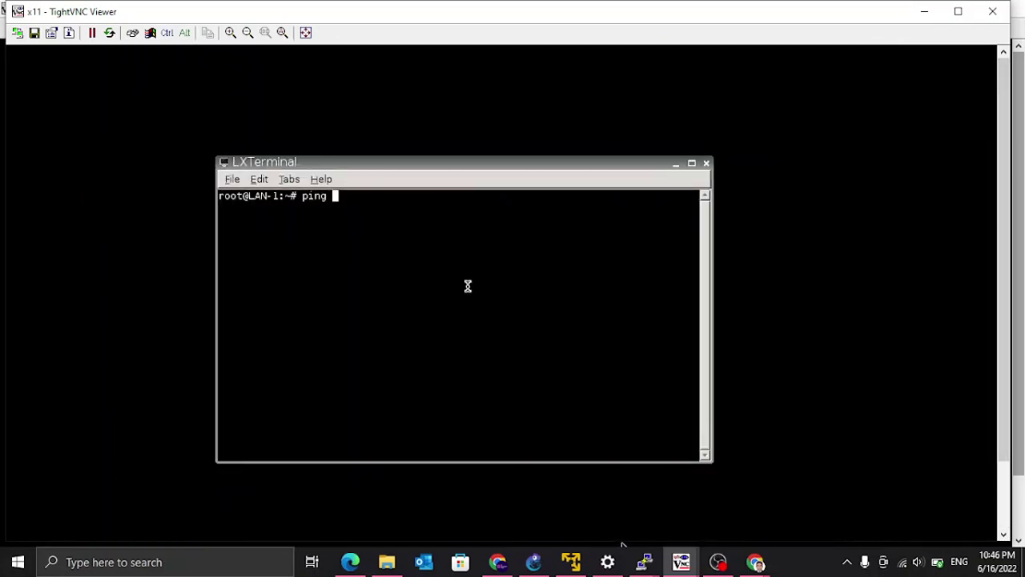
{"action": "type", "text": "10.13"}
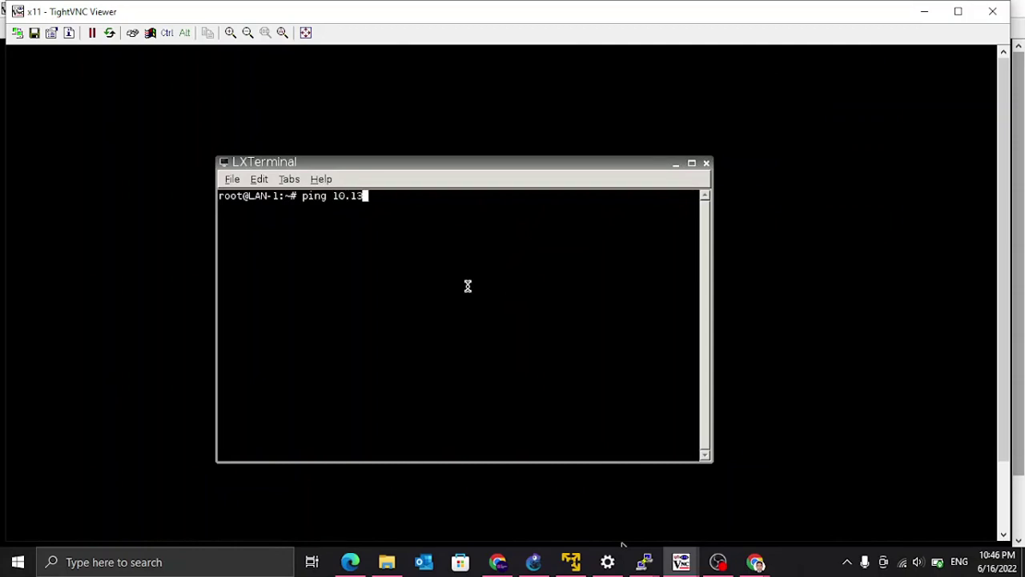
{"action": "type", "text": ".2"}
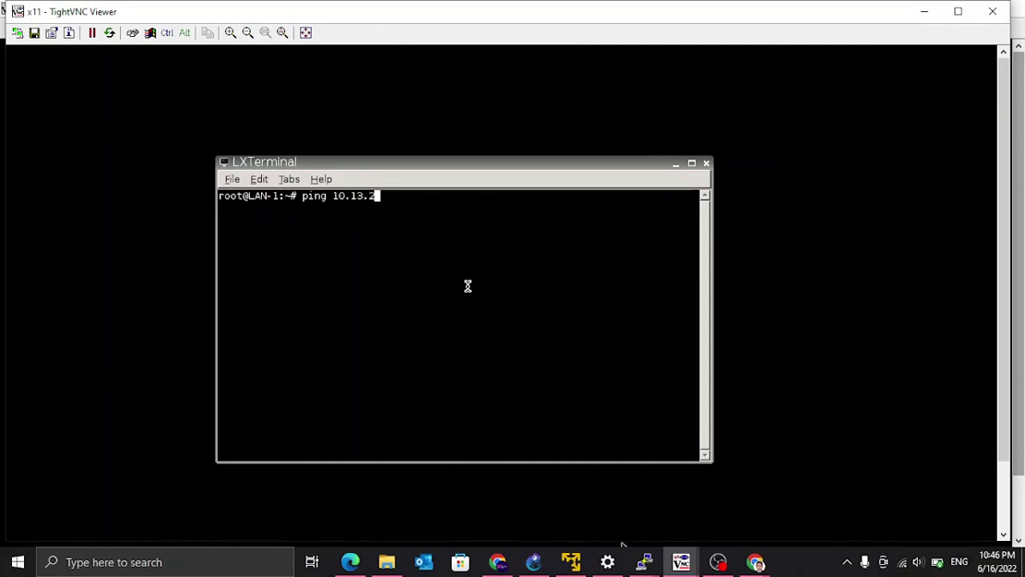
{"action": "type", "text": "50.2"}
{"action": "key", "text": "Return"}
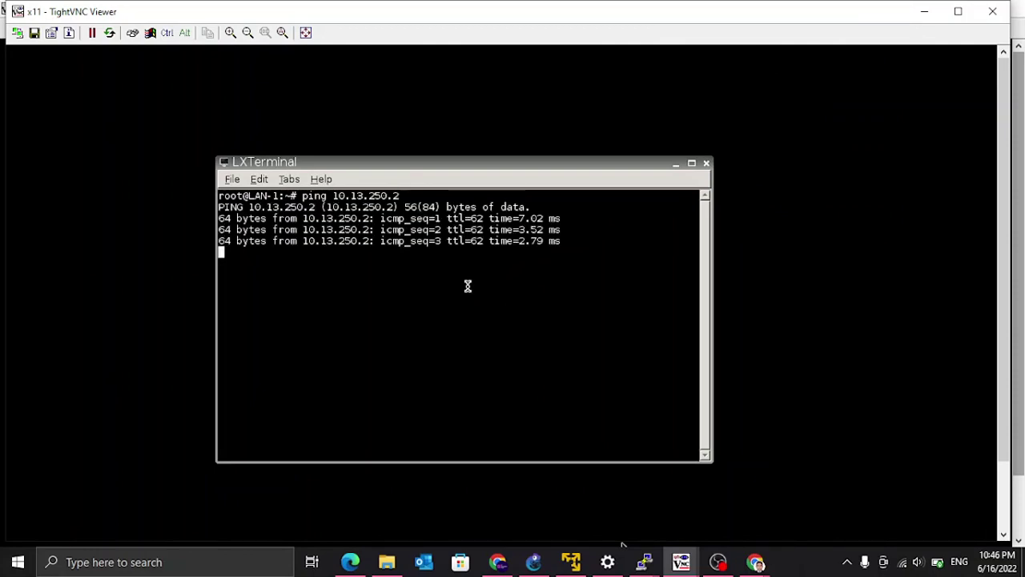
{"action": "key", "text": "ctrl+c"}
{"action": "key", "text": "Return"}
{"action": "key", "text": "Return"}
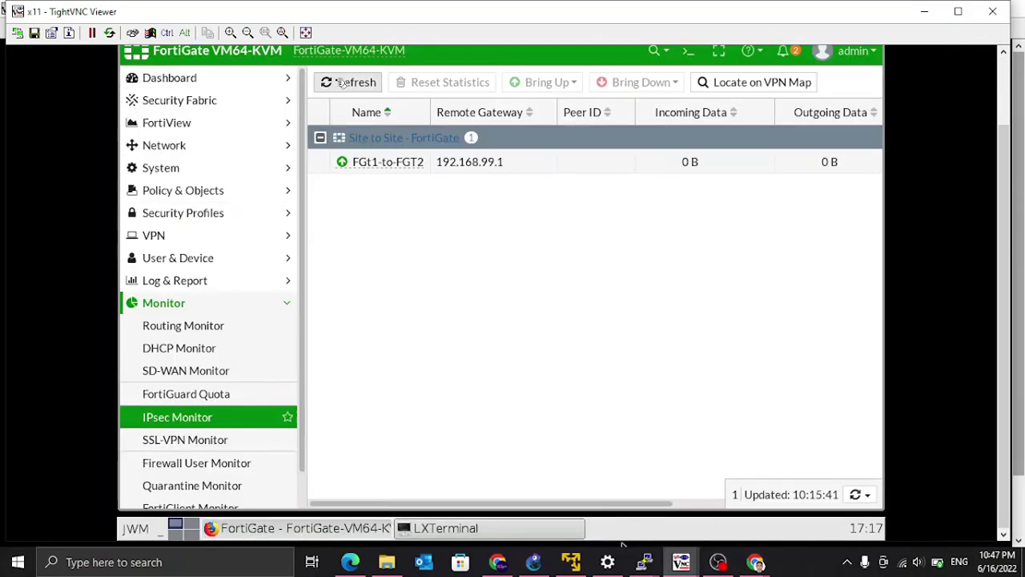
- Refresh the IPsec Monitor traffic counters and switch to the LAN-2 remote desktop session
{"action": "left_click", "coordinate": [343, 84]}
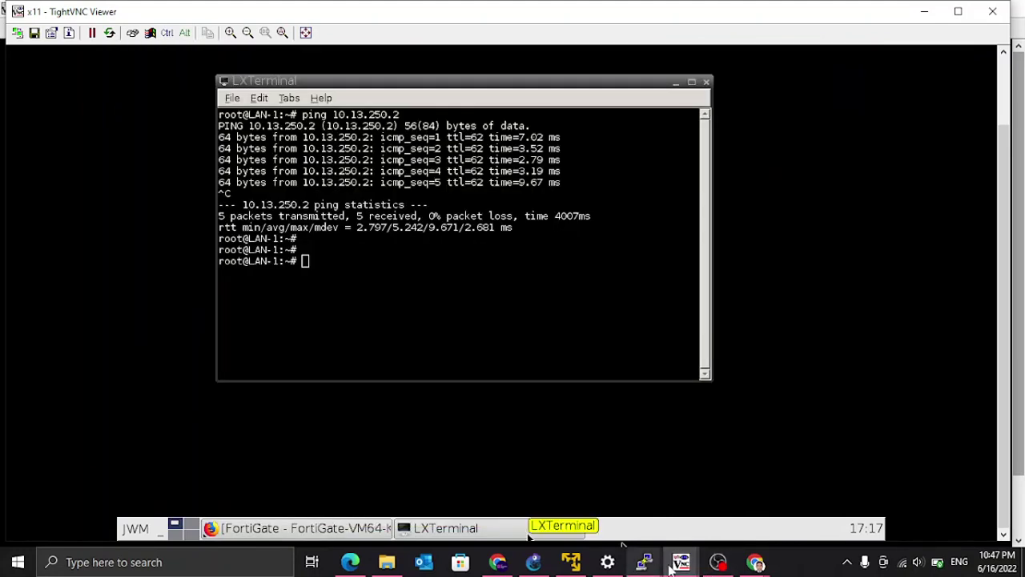
{"action": "left_click", "coordinate": [682, 564]}
{"action": "left_click", "coordinate": [571, 508]}
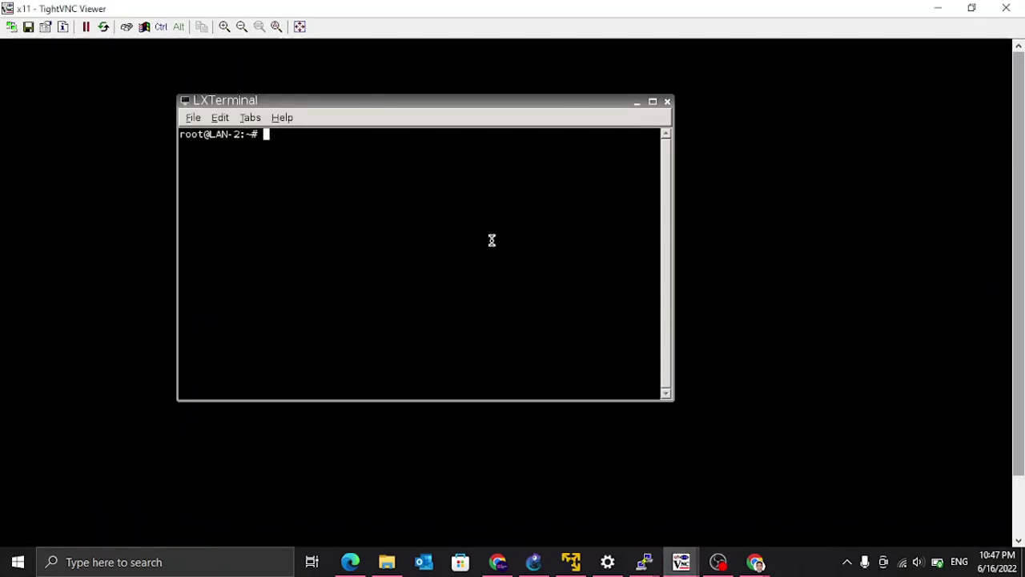
- From the LAN-2 terminal, ping 192.168.1.2 and stop it after 8 of 8 replies
{"action": "type", "text": "pin"}
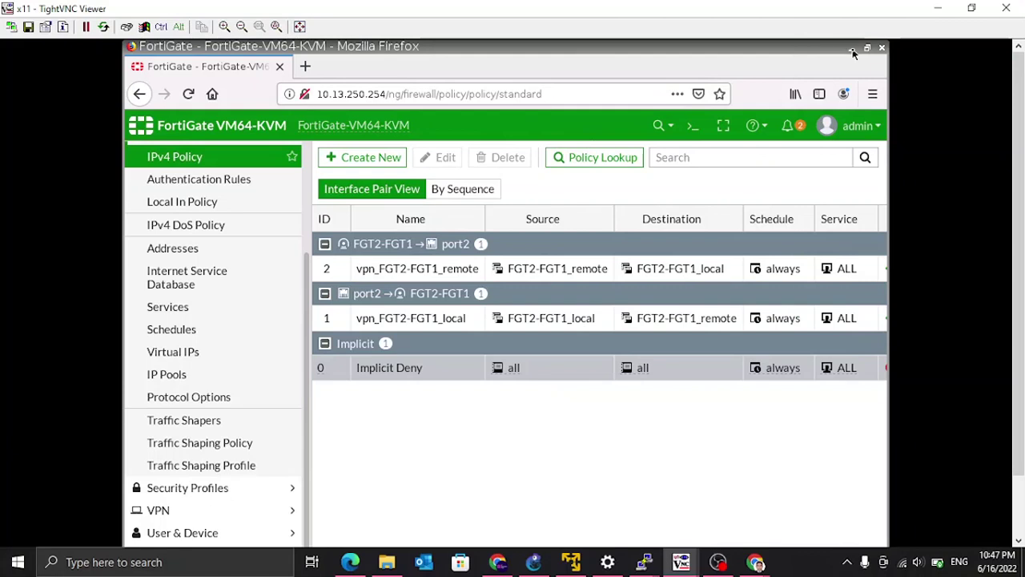
{"action": "left_click", "coordinate": [853, 50]}
{"action": "key", "text": "BackSpace"}
{"action": "key", "text": "BackSpace"}
{"action": "key", "text": "BackSpace"}
{"action": "key", "text": "BackSpace"}
{"action": "key", "text": "BackSpace"}
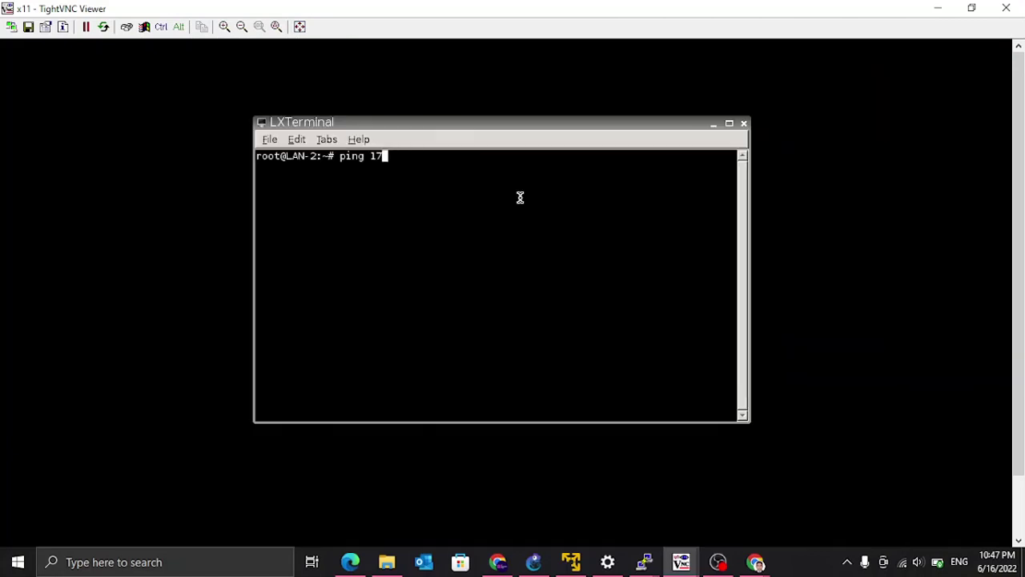
{"action": "type", "text": "92.168.1.2"}
{"action": "key", "text": "Return"}
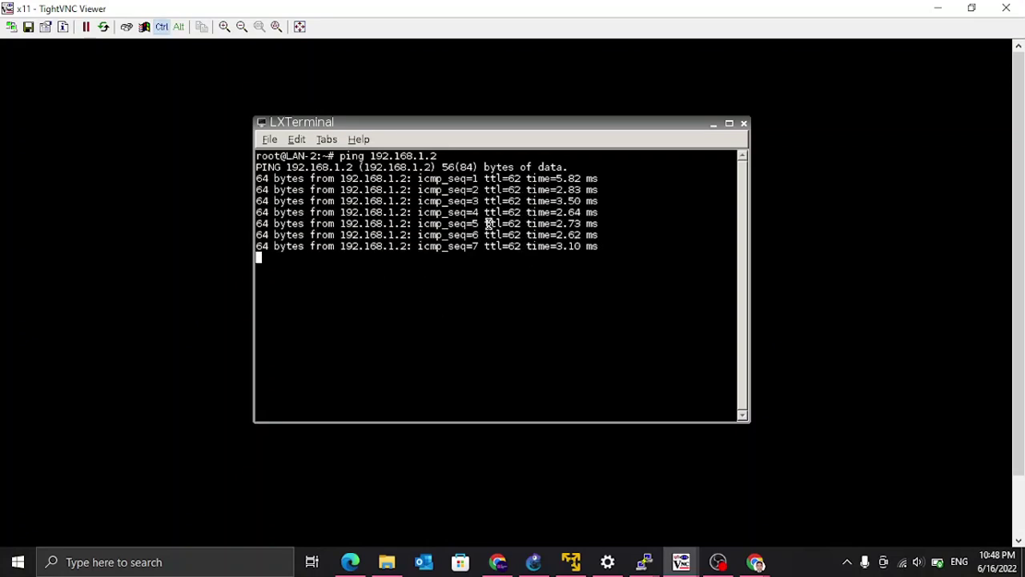
{"action": "key", "text": "ctrl+c"}
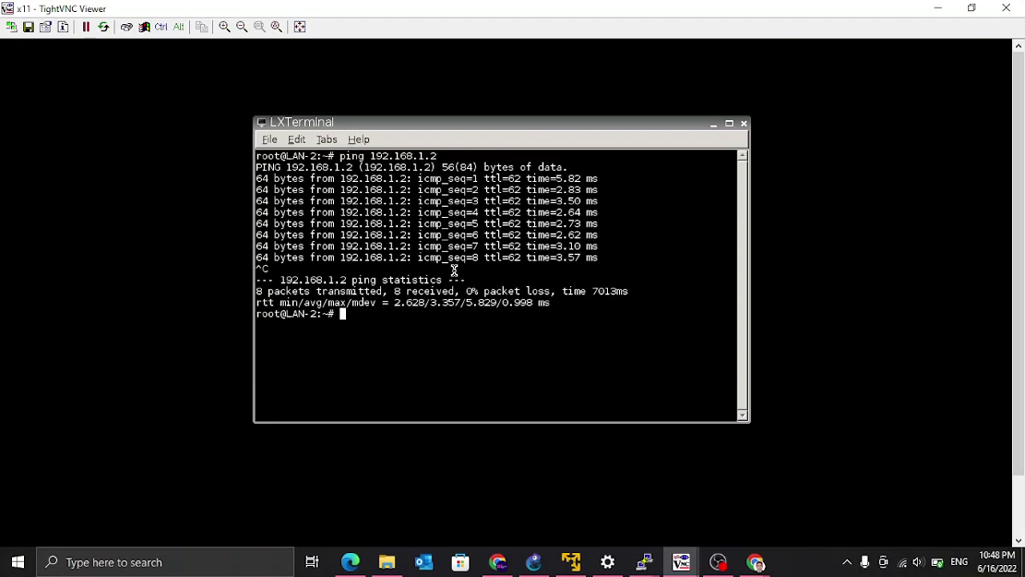
{"action": "key", "text": "Return"}
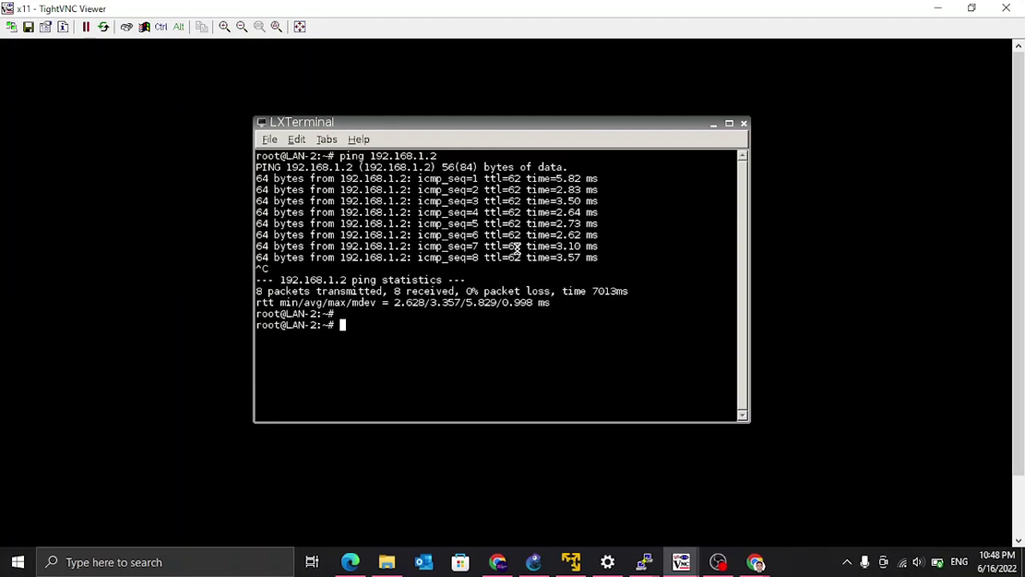